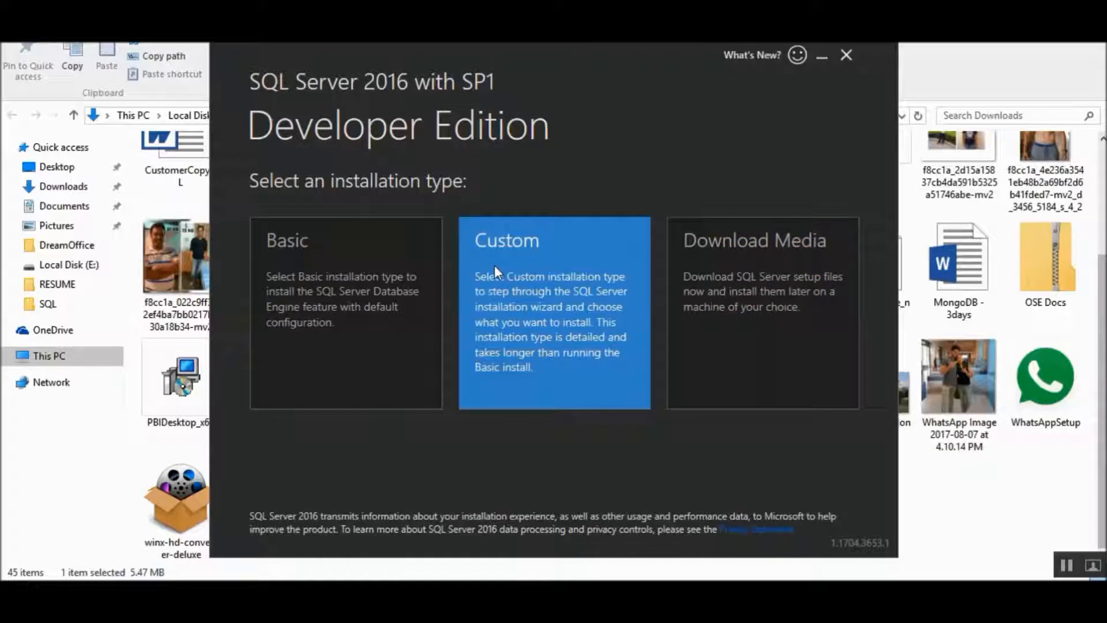
Choose the Custom installation type and start installing with C:\SQLServer2016Media as the media location.
click(495, 267)
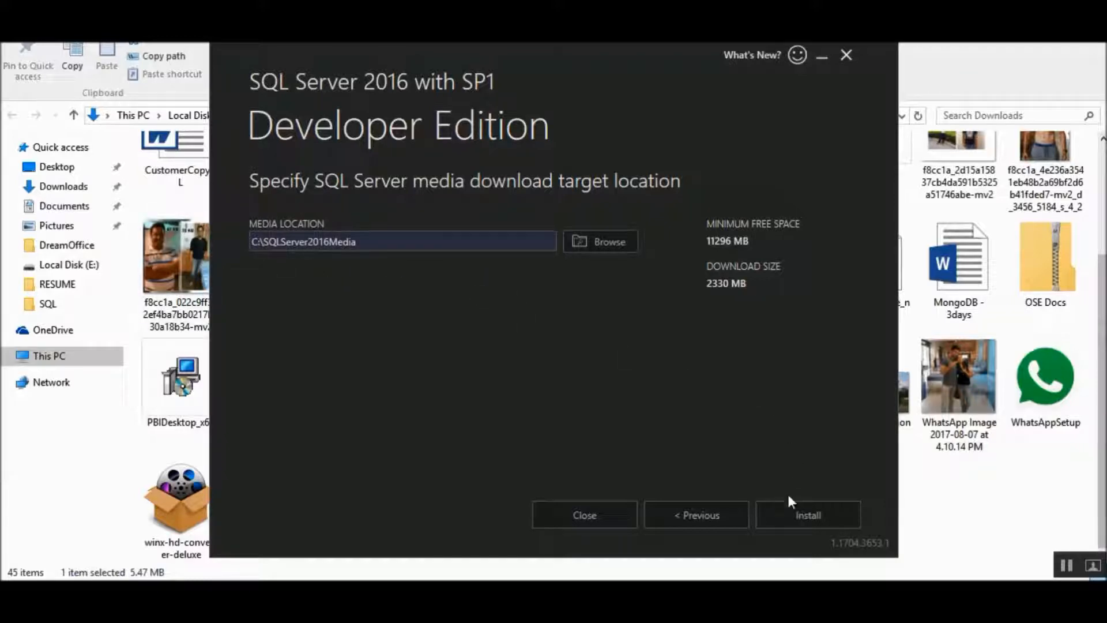
click(776, 516)
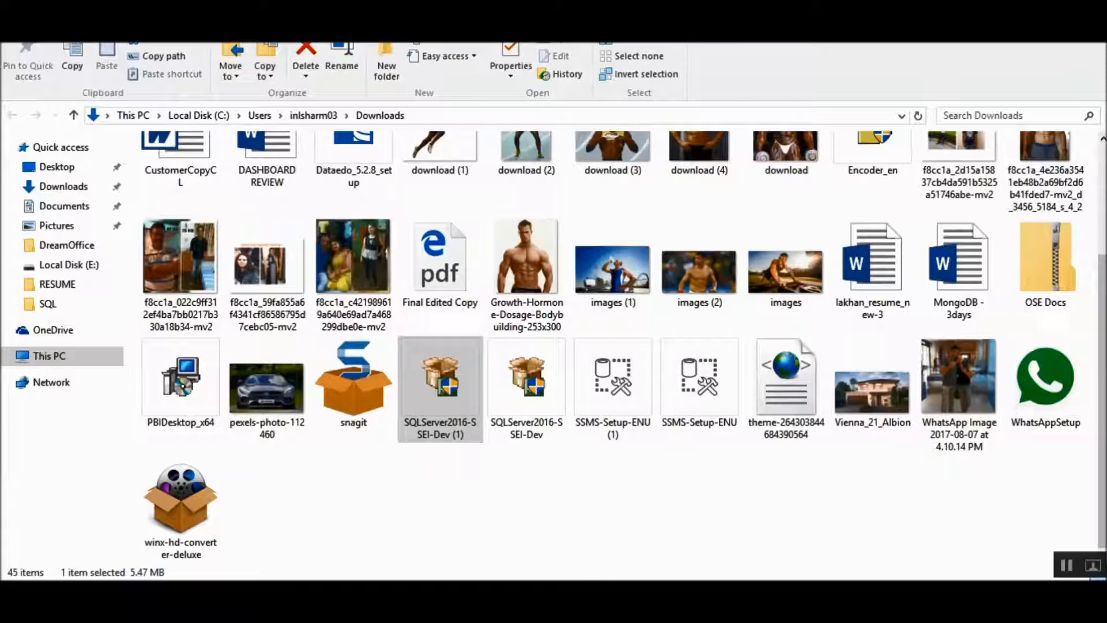
Bring the SQL Server Installation Center fully into view and launch a new SQL Server stand-alone installation.
mouse_move(578, 593)
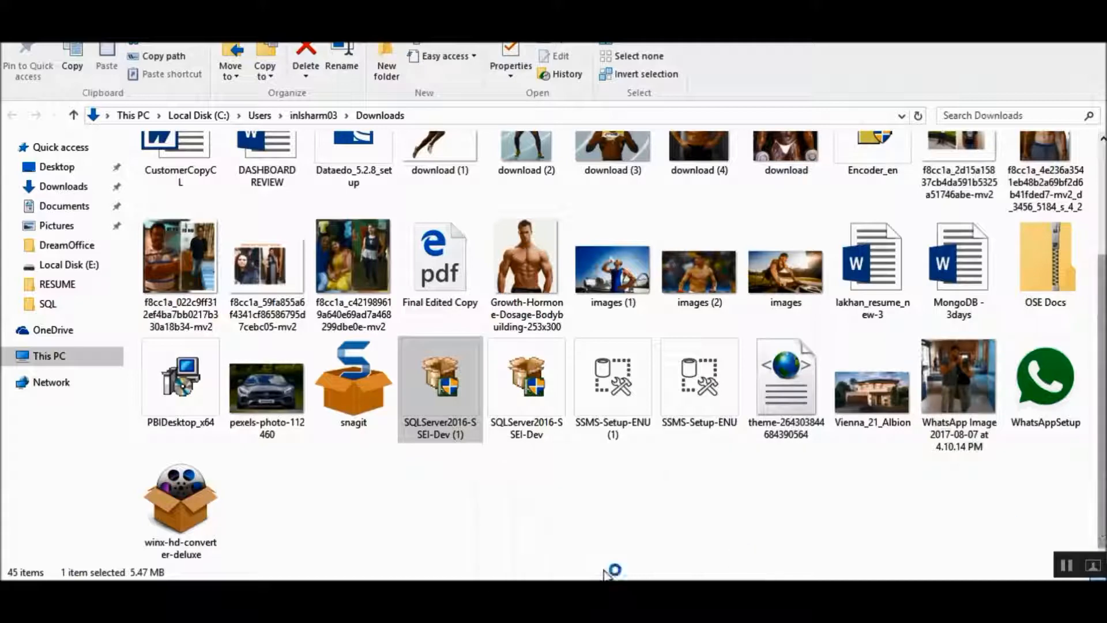
click(579, 593)
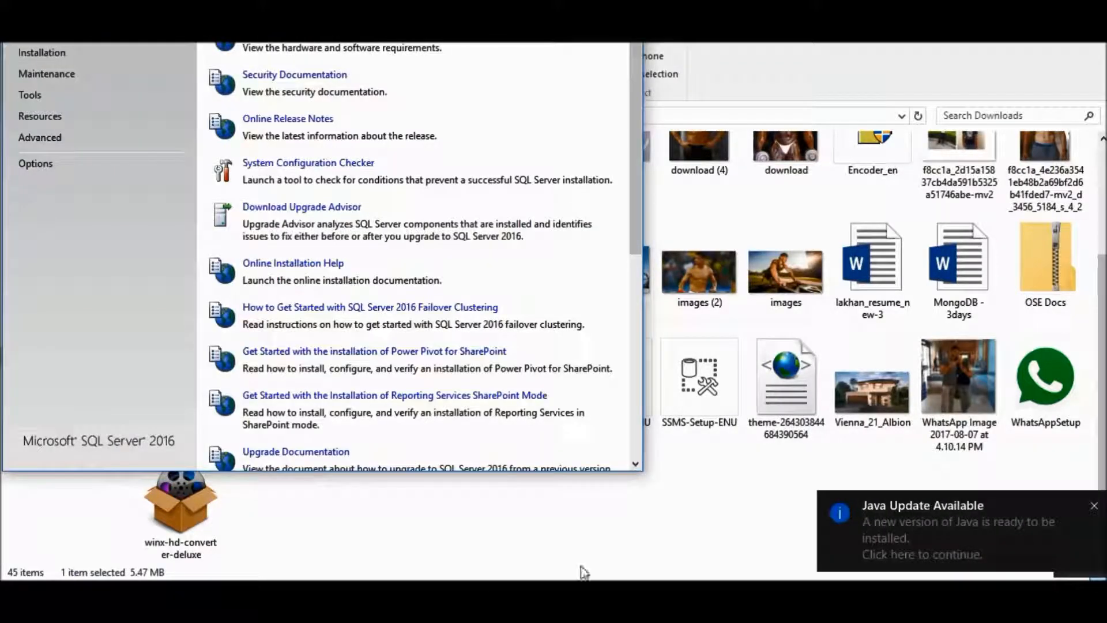
drag(543, 0, 542, 42)
drag(481, 57, 718, 84)
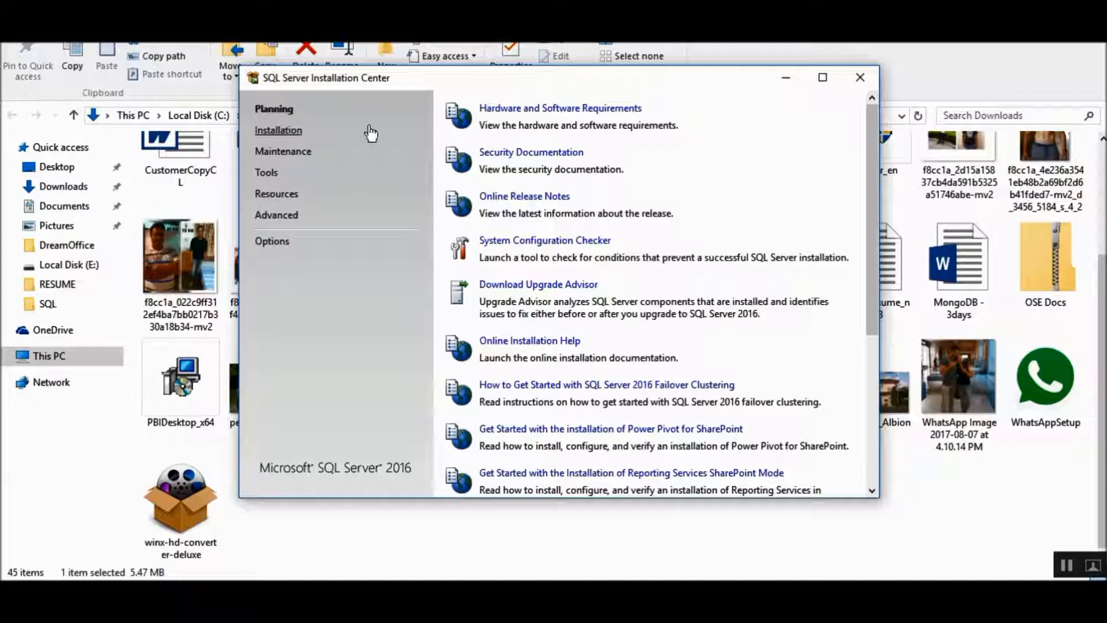
click(291, 134)
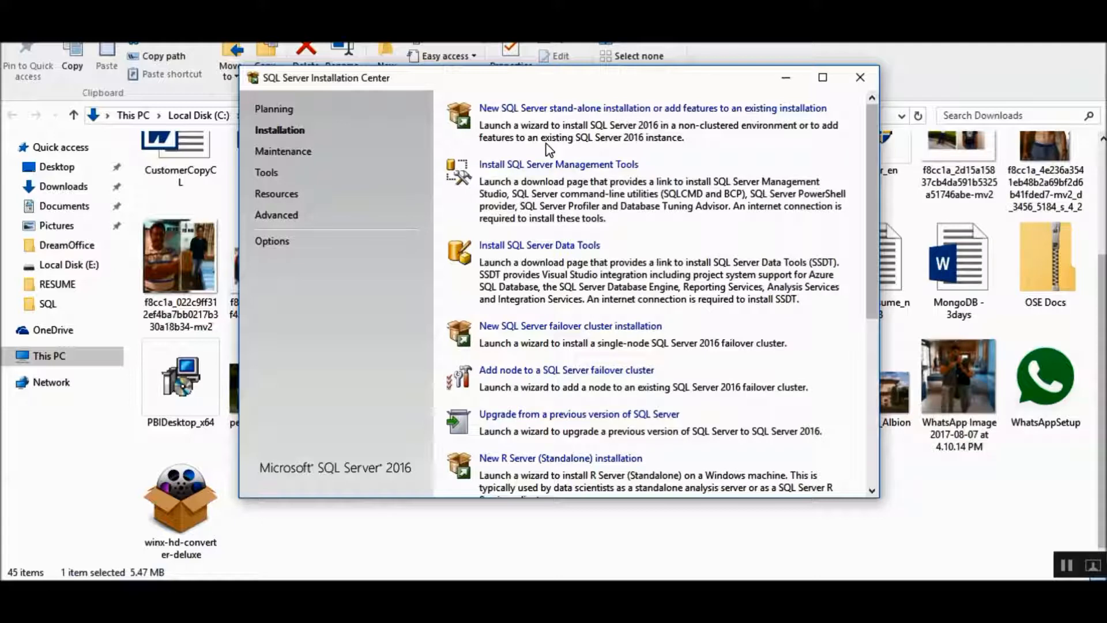
click(542, 112)
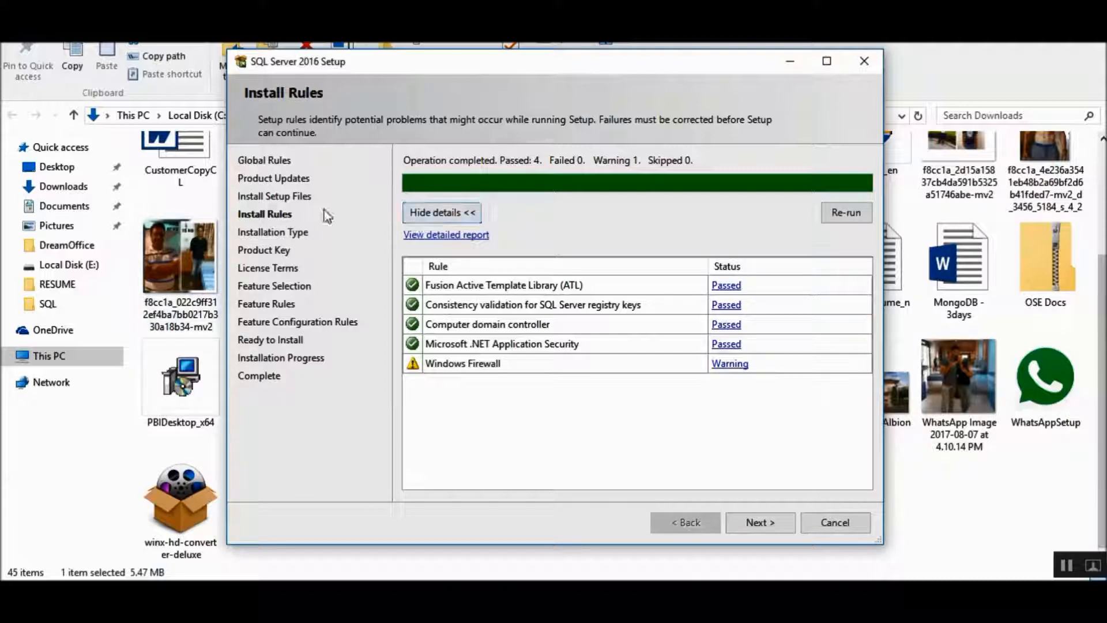
Advance the setup with the free Developer edition, accept the license terms and continue.
click(755, 525)
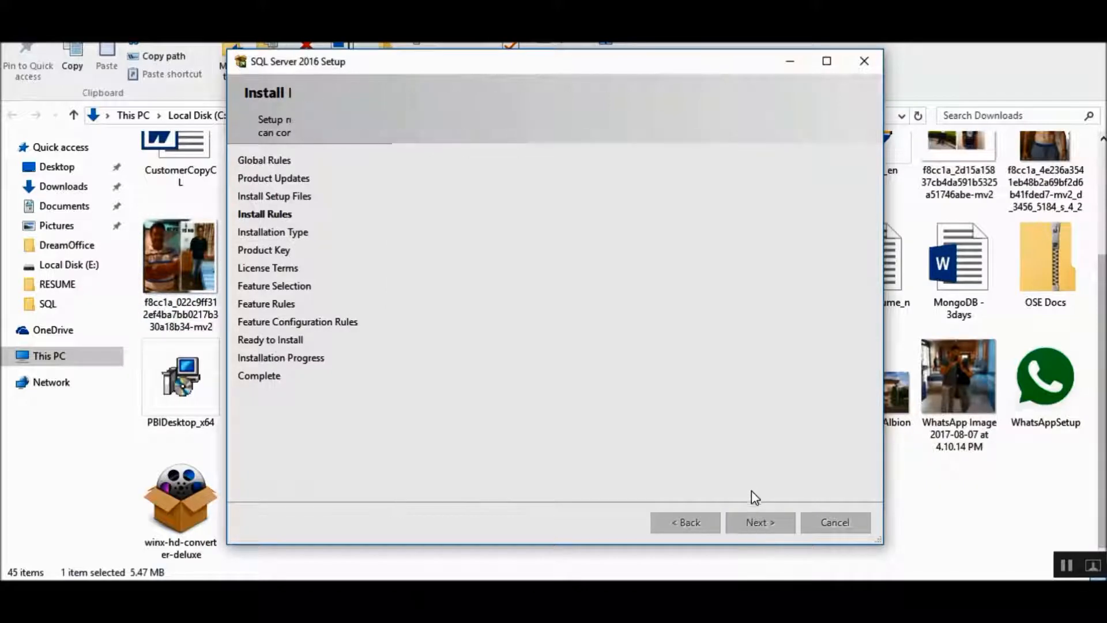
click(766, 527)
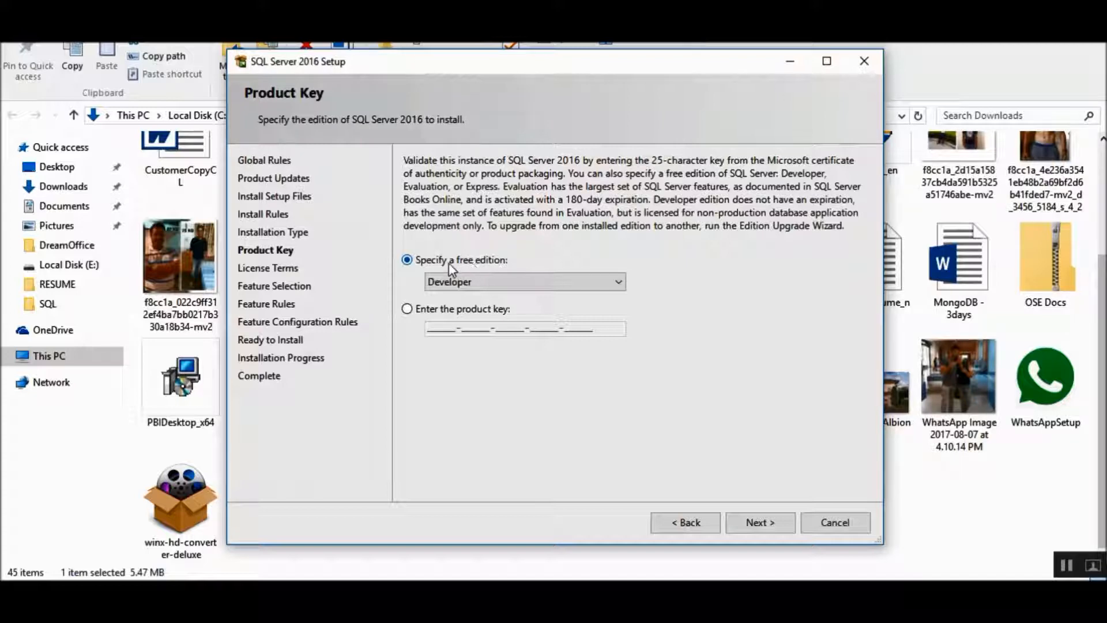
click(750, 522)
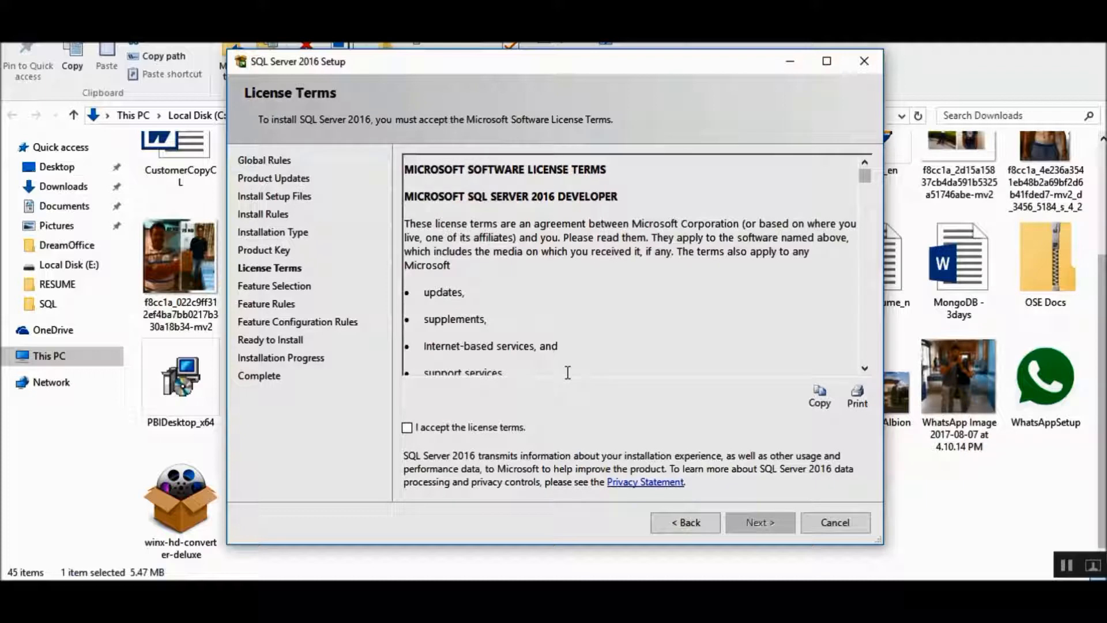
click(408, 428)
click(759, 522)
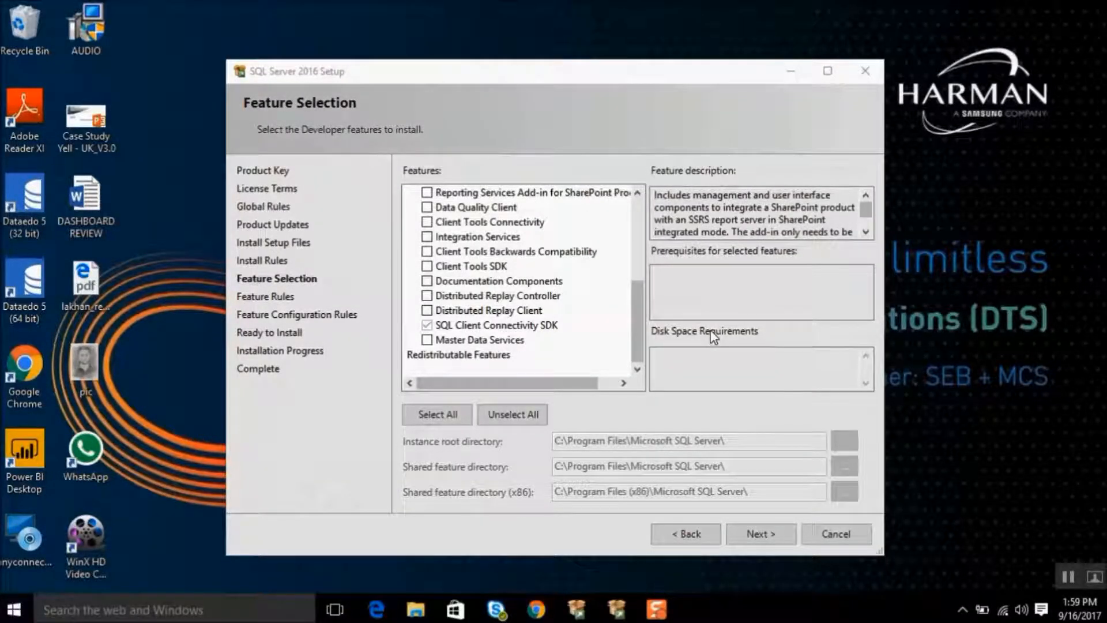
Select the instance features Database Engine Services, Analysis Services and Reporting Services - Native.
drag(638, 328, 652, 219)
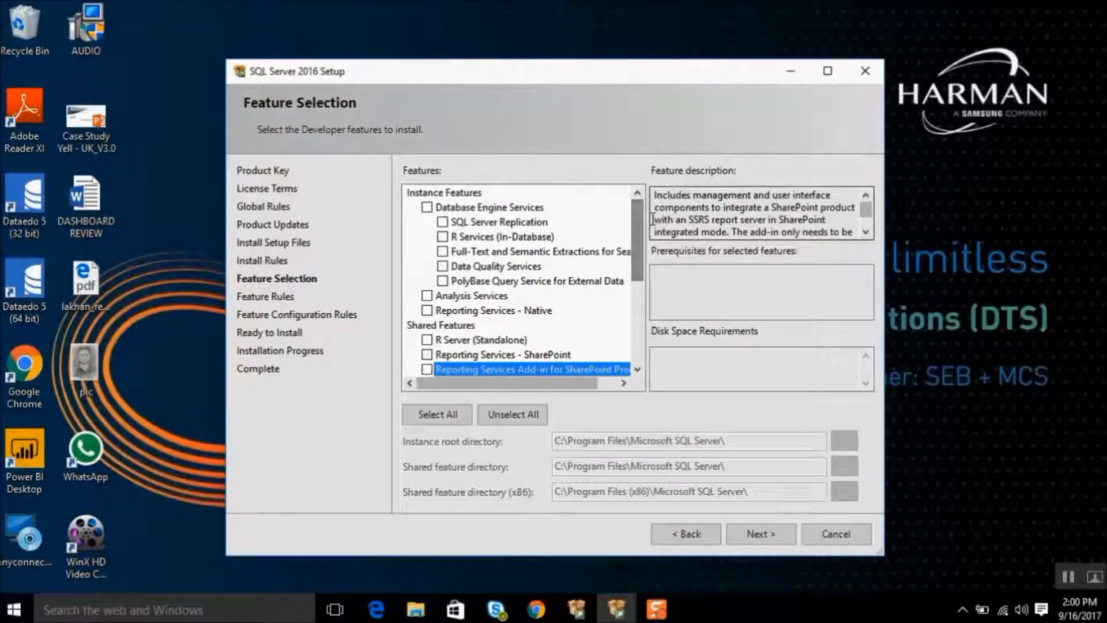
drag(639, 229, 632, 298)
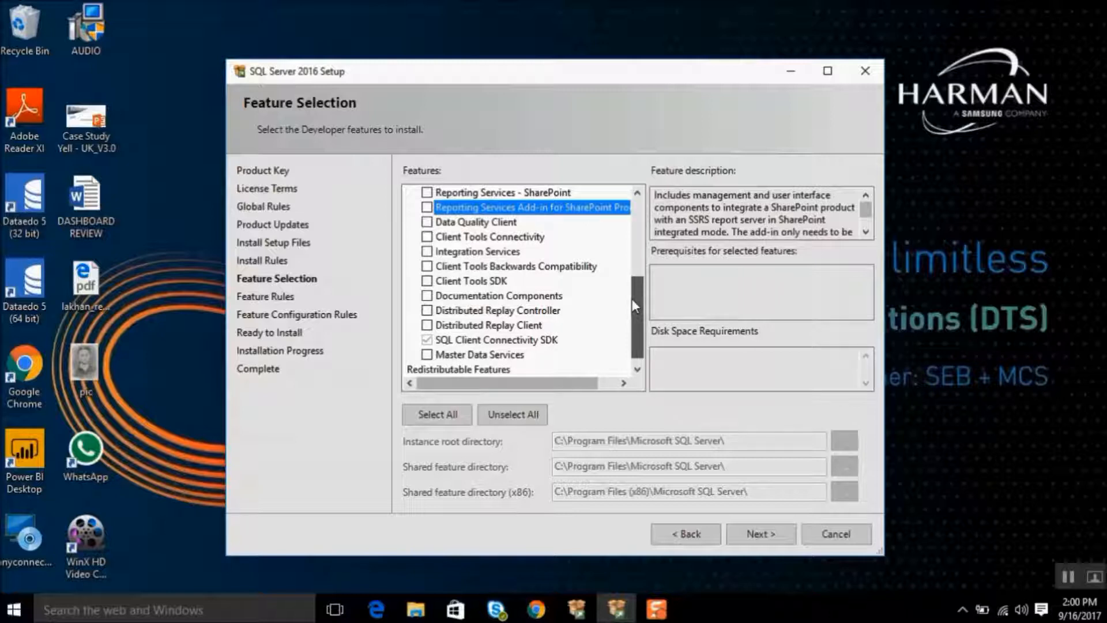
drag(632, 299, 631, 222)
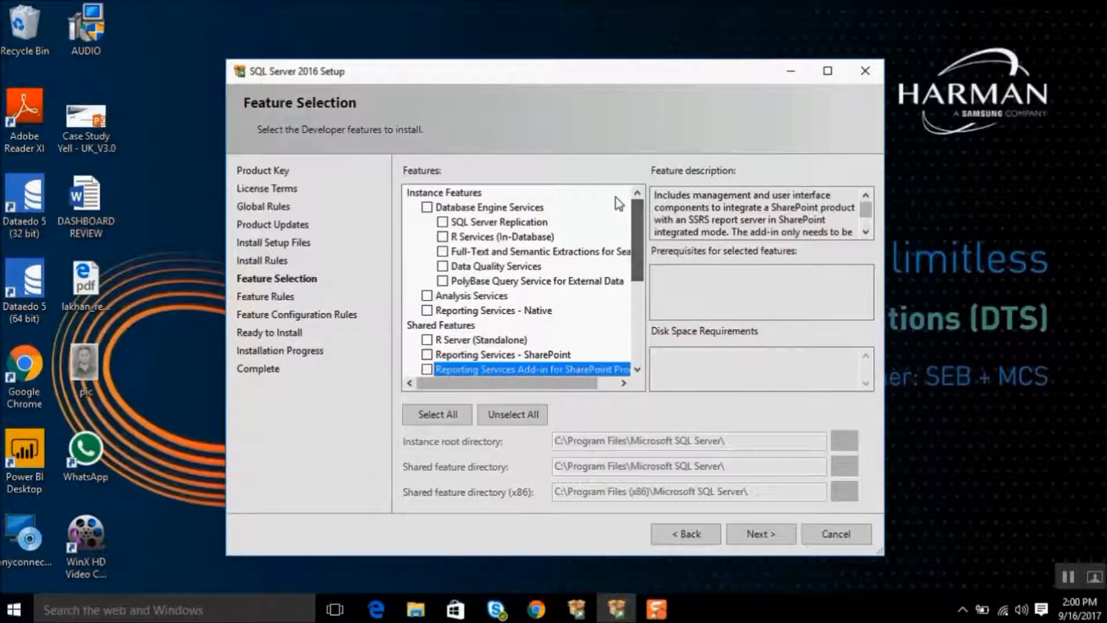
click(427, 207)
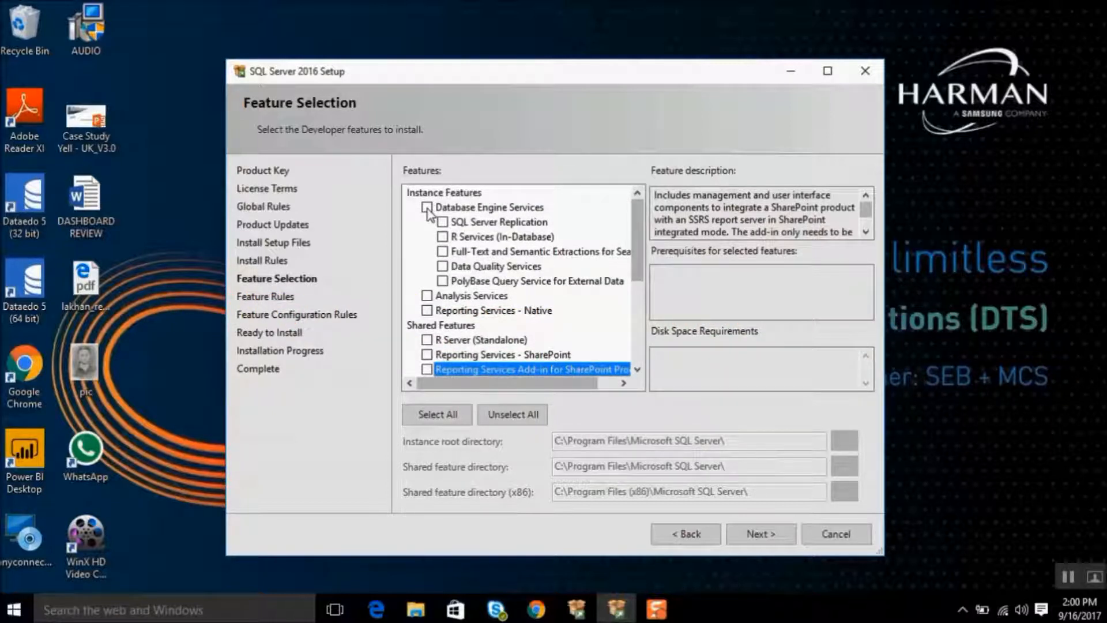
click(427, 295)
click(427, 311)
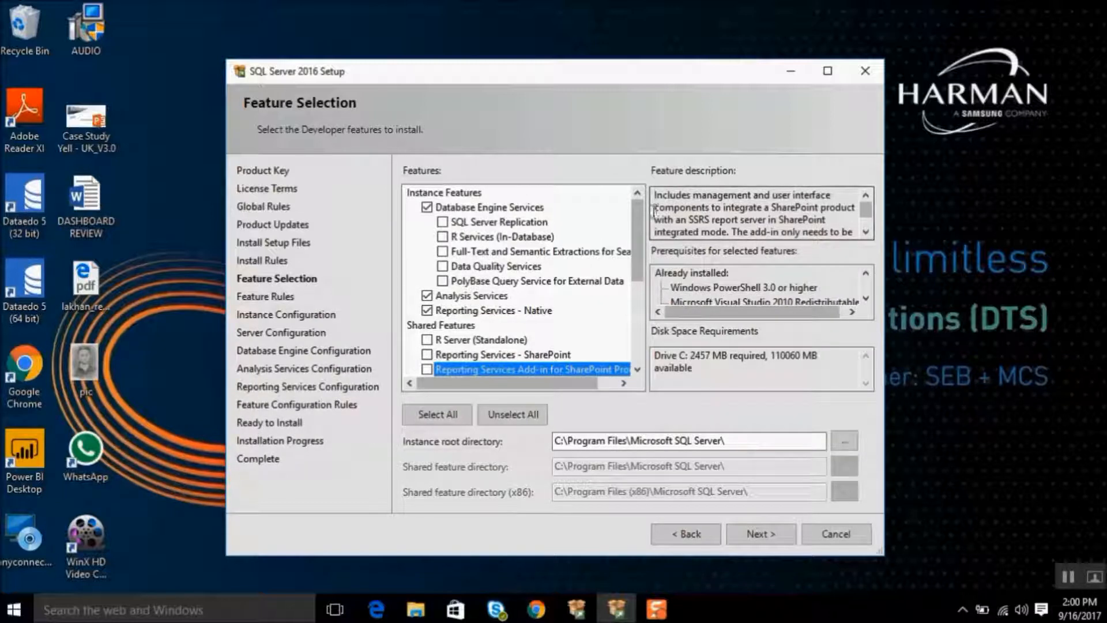
Select the shared features R Server (Standalone), Reporting Services - SharePoint, Reporting Services Add-in for SharePoint and Data Quality Client.
drag(631, 231, 636, 247)
click(427, 281)
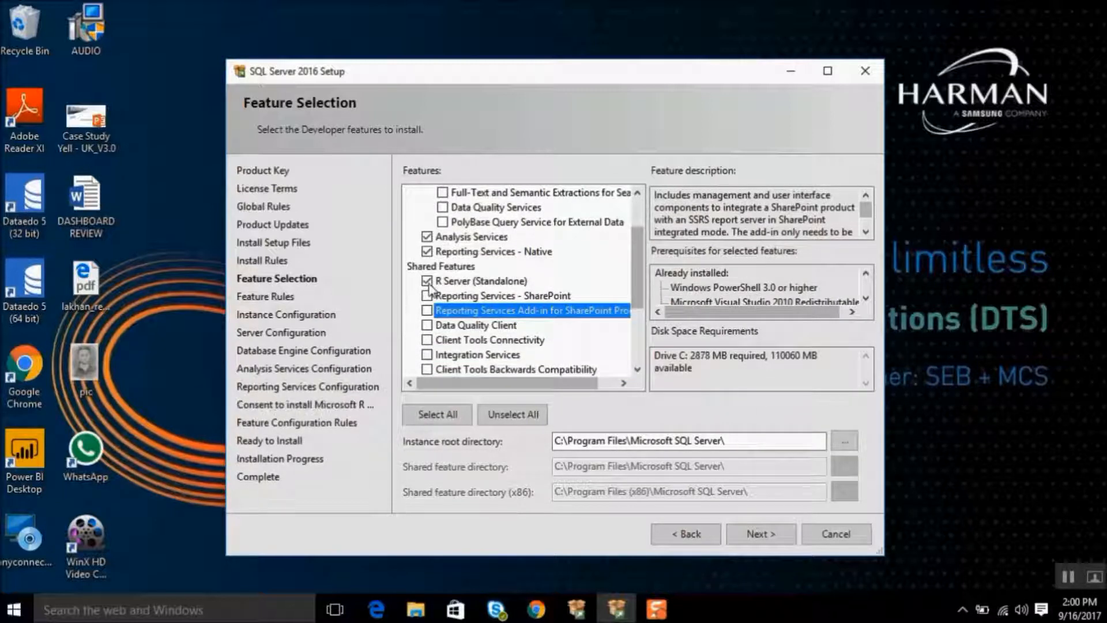
click(428, 295)
click(427, 310)
click(427, 325)
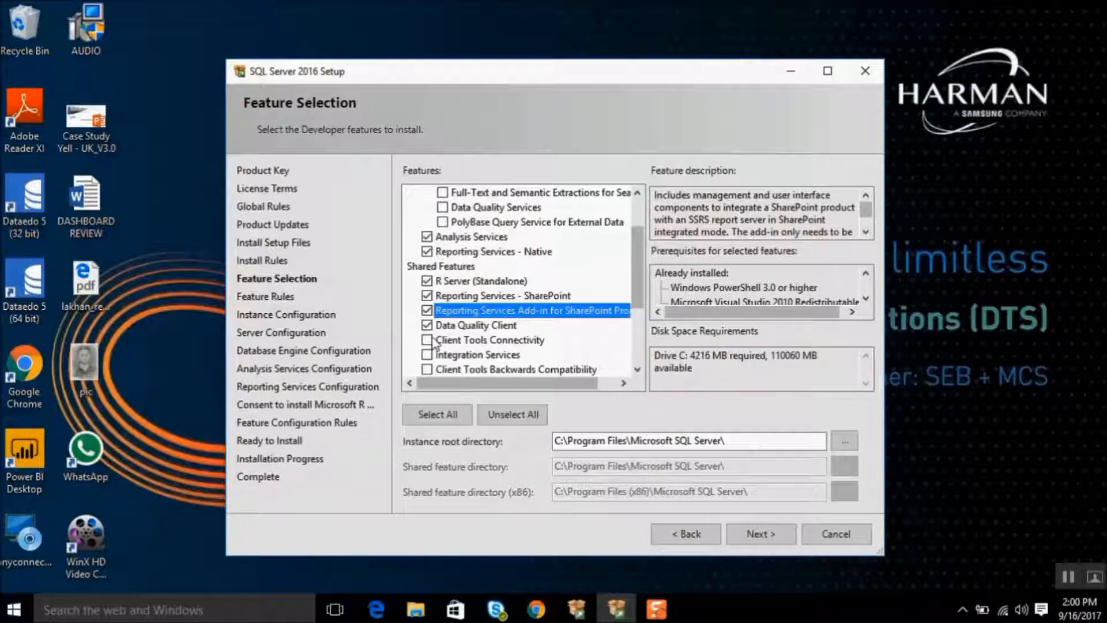
Select all remaining shared features from Client Tools Connectivity through Master Data Services and continue to the instance configuration.
drag(638, 265, 638, 312)
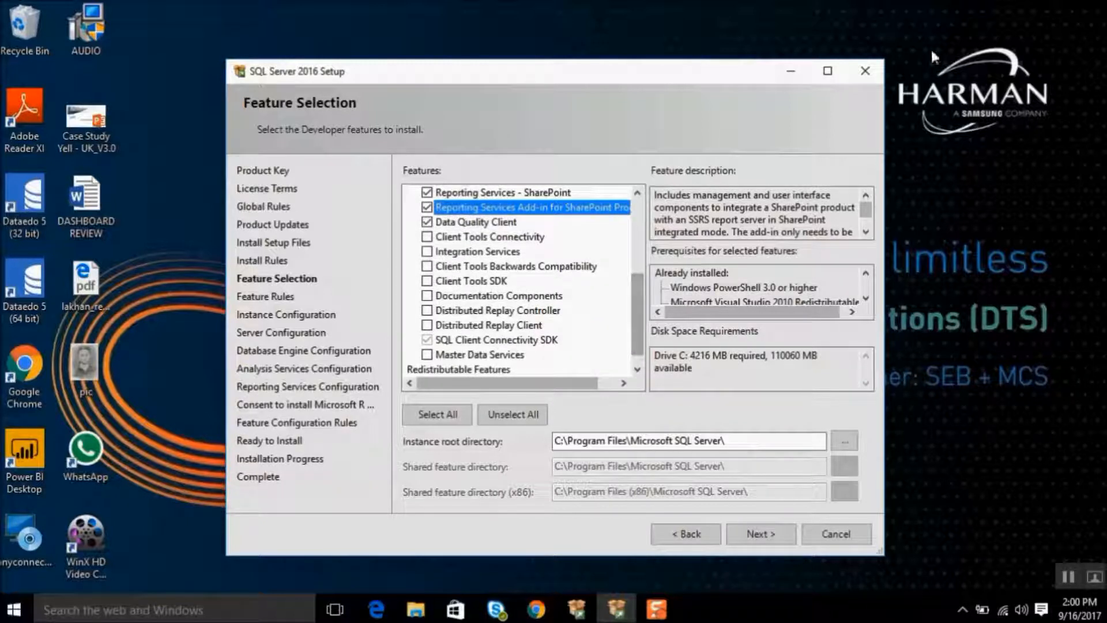
click(427, 236)
click(426, 252)
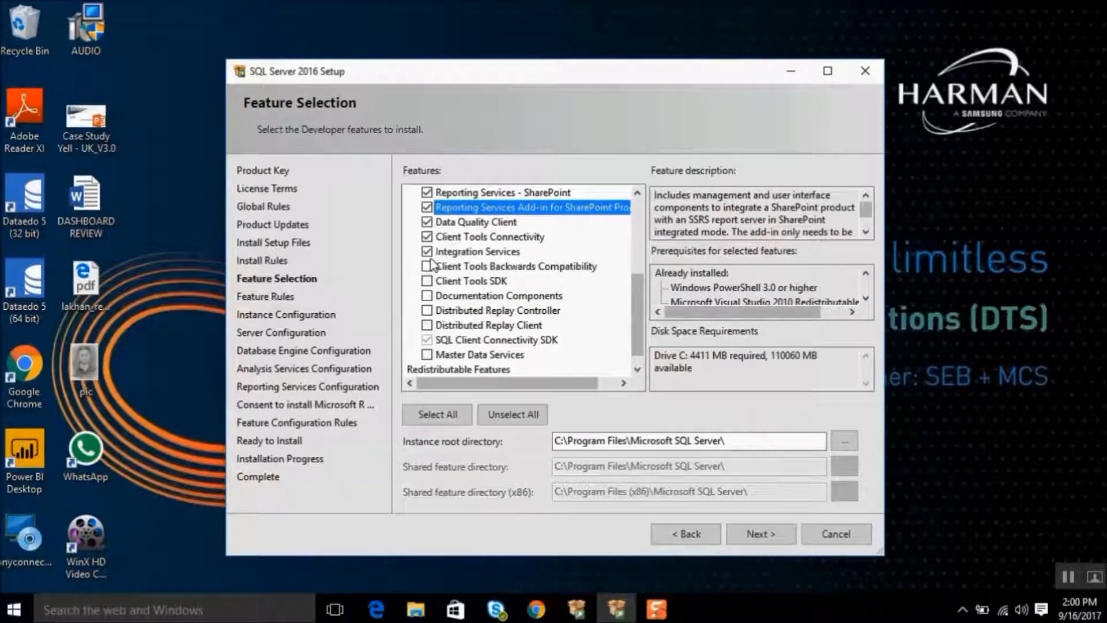
click(428, 266)
click(427, 281)
click(427, 296)
click(428, 310)
click(428, 324)
click(428, 354)
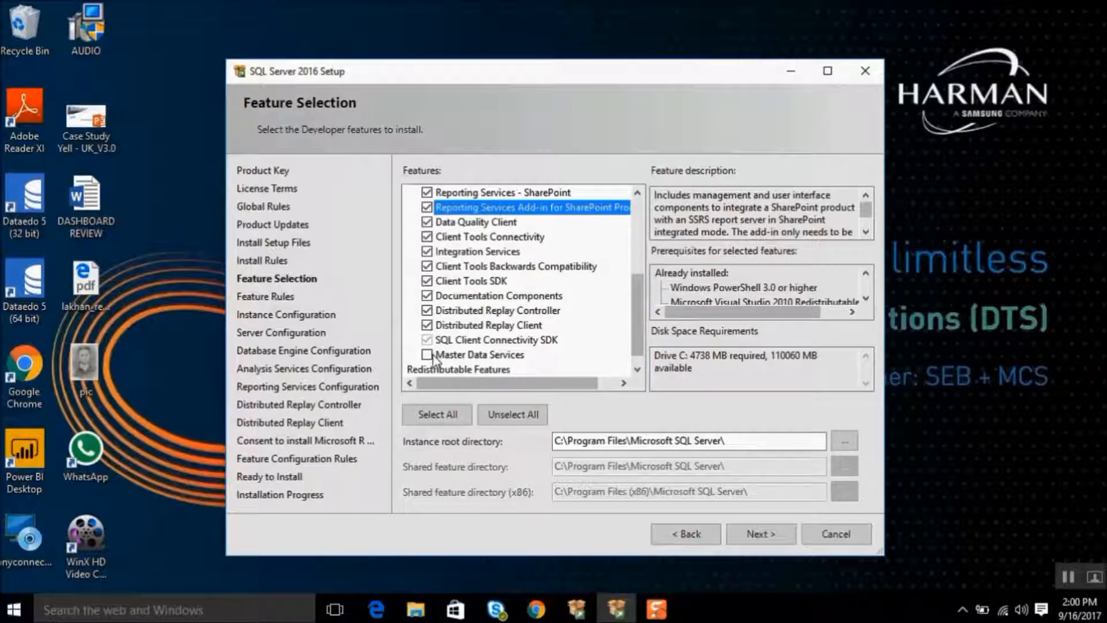
scroll(635, 306, down, 1)
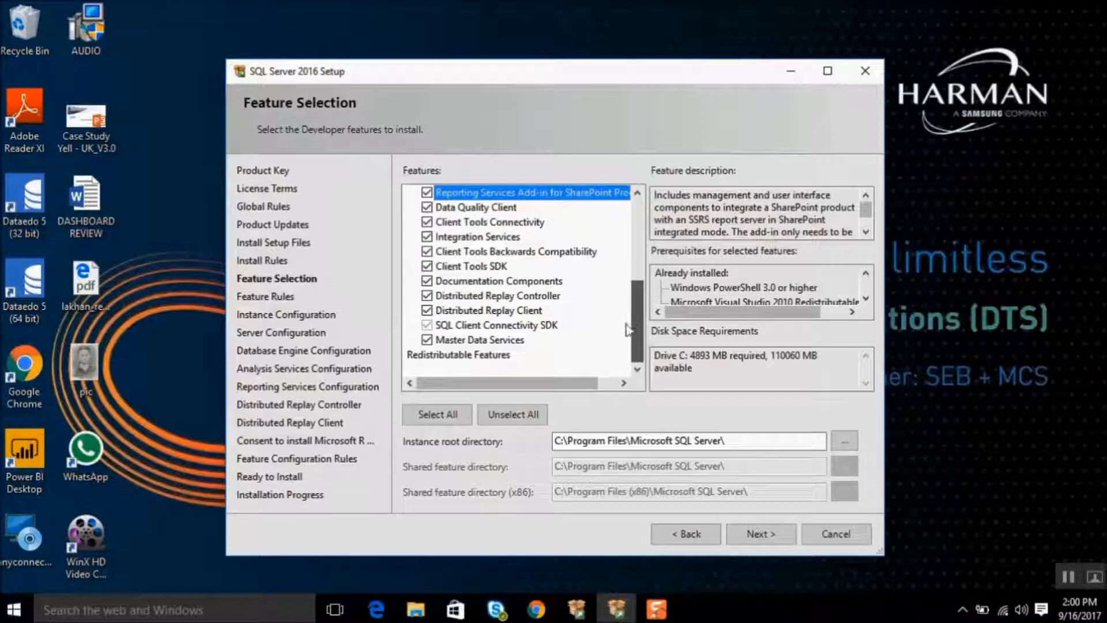
click(761, 535)
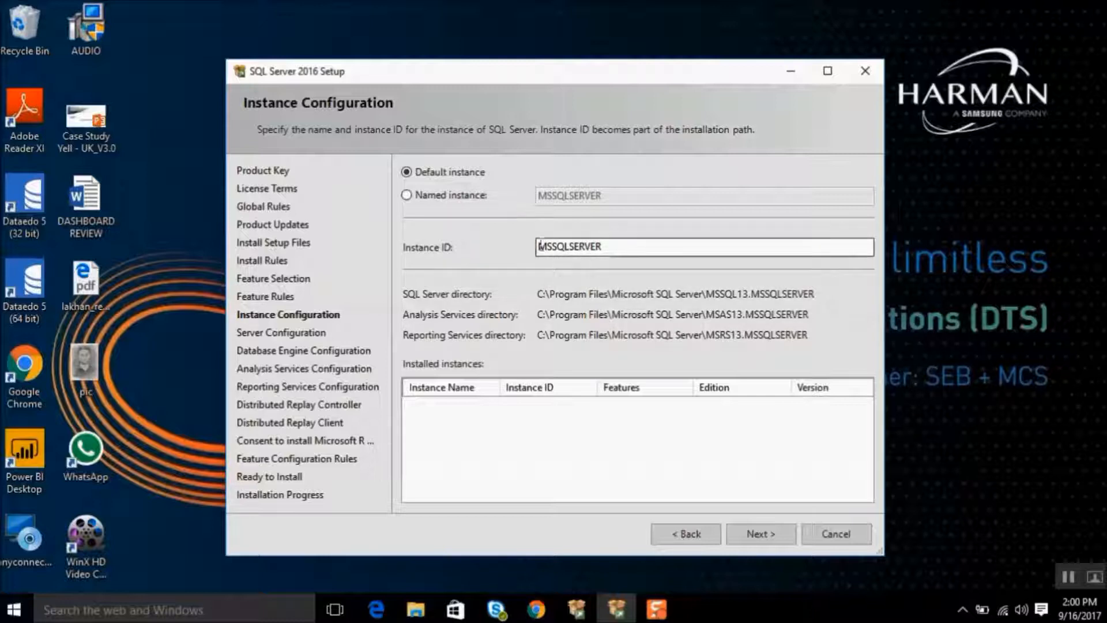
Set up a named instance called SQL2016 and continue with the default service accounts.
click(408, 196)
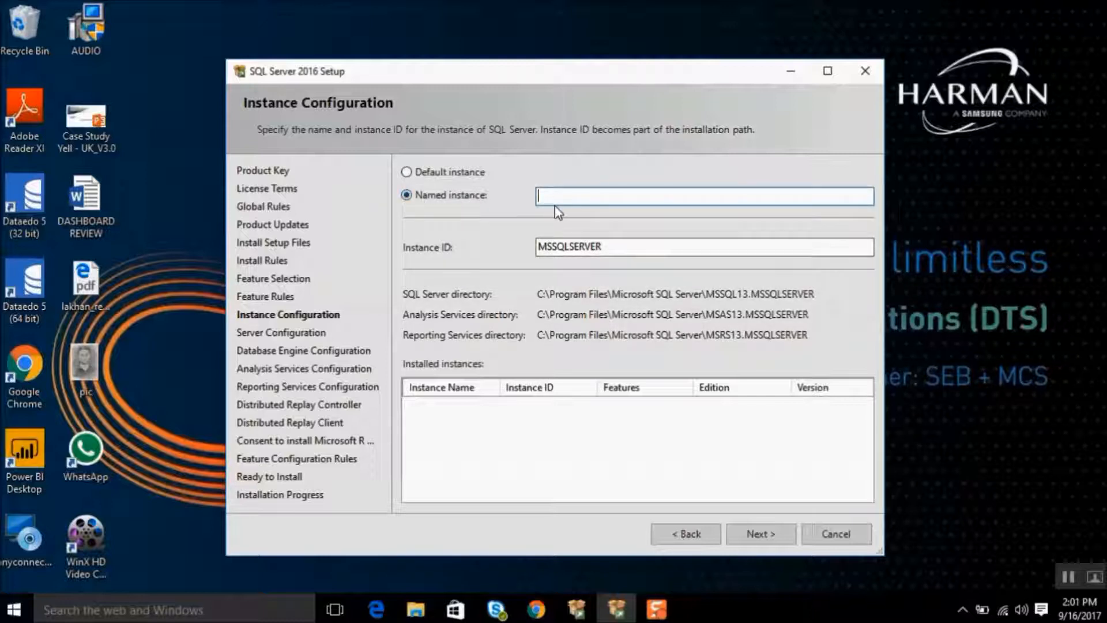
click(539, 196)
text(SQL2016)
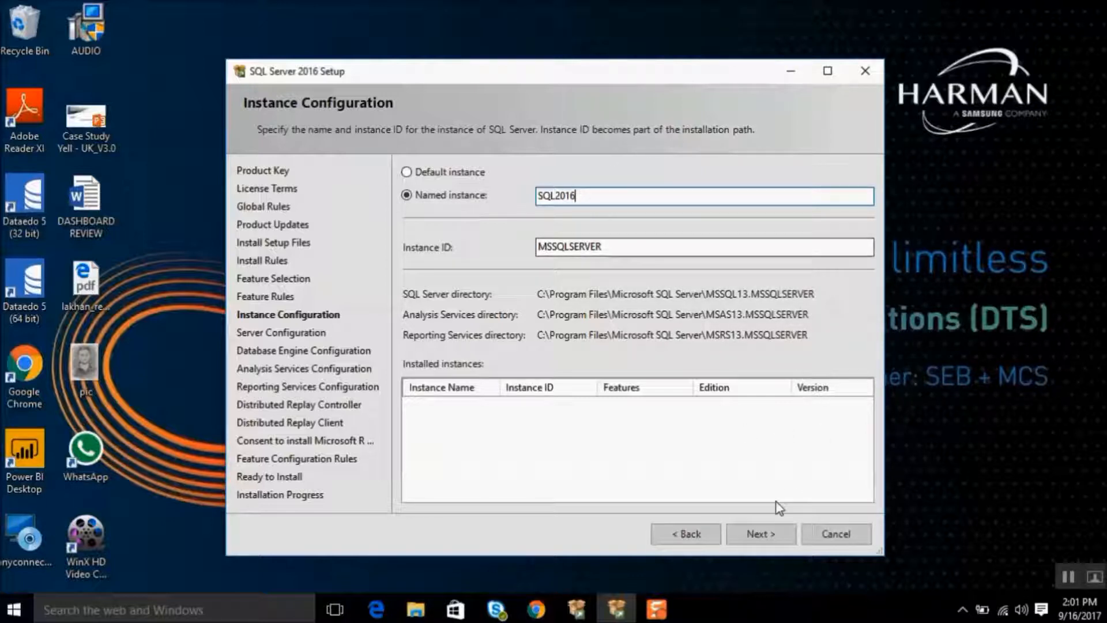
click(757, 535)
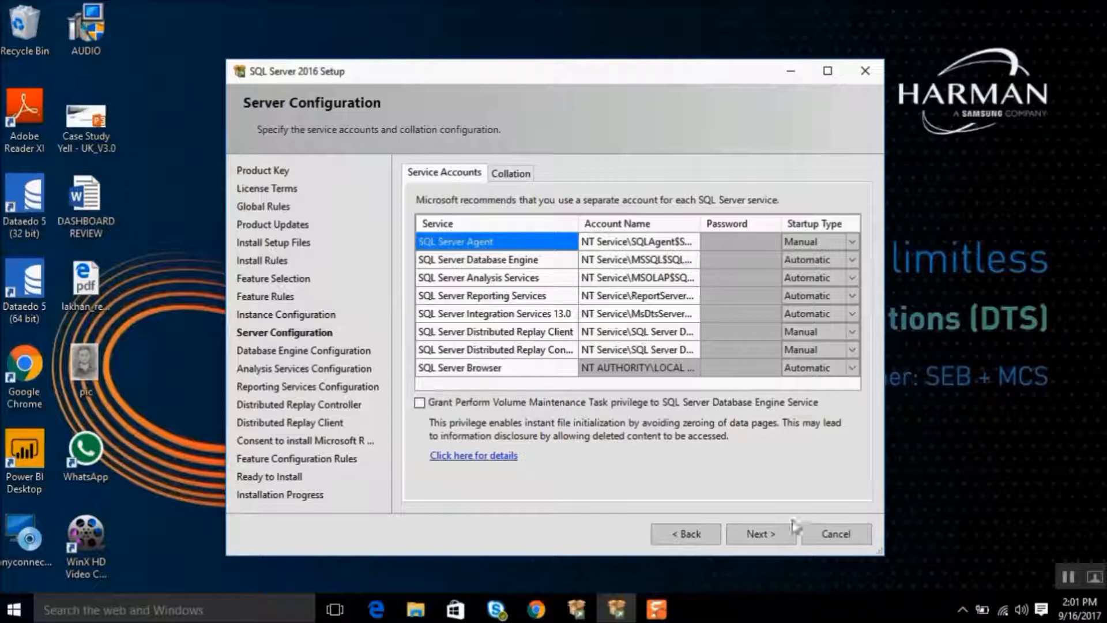
click(747, 537)
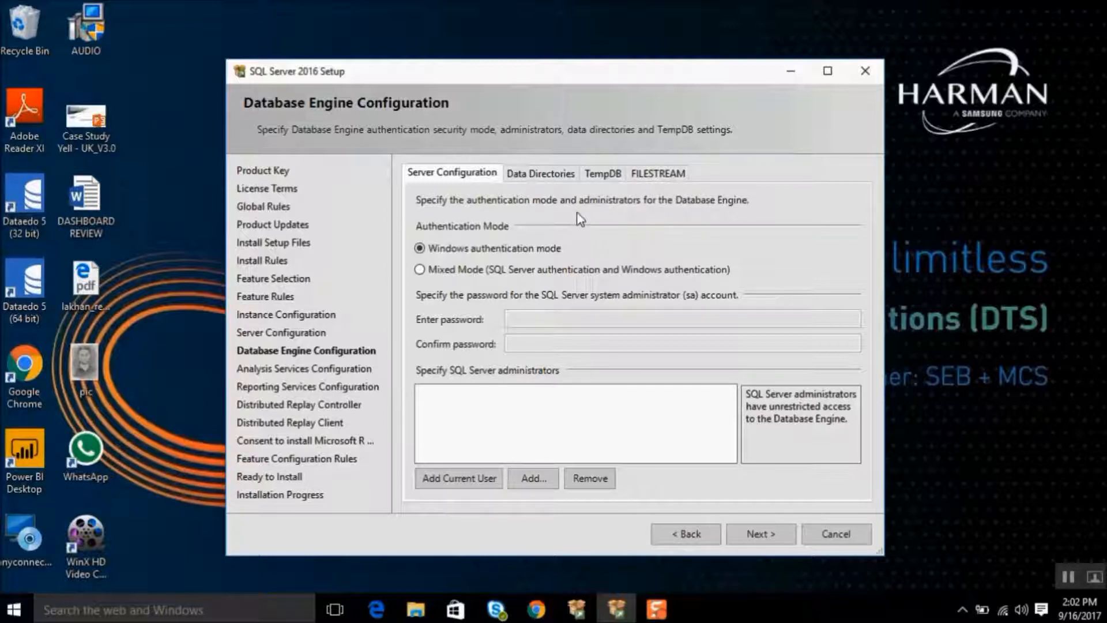
Keep Windows authentication mode for the Database Engine, add the current user as SQL Server administrator and continue.
click(419, 270)
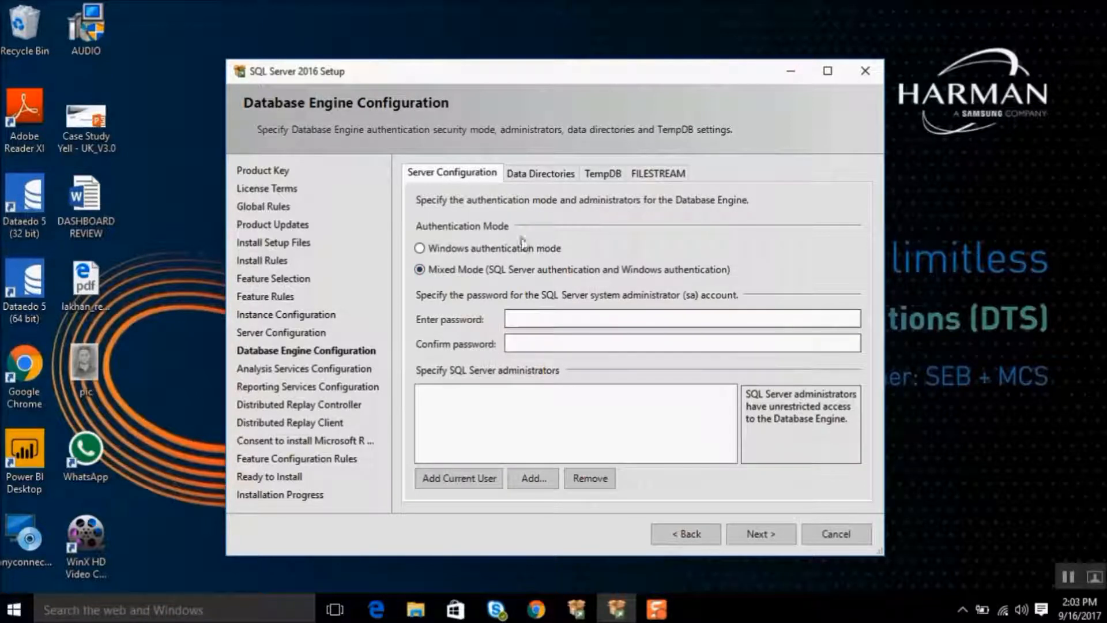
click(420, 249)
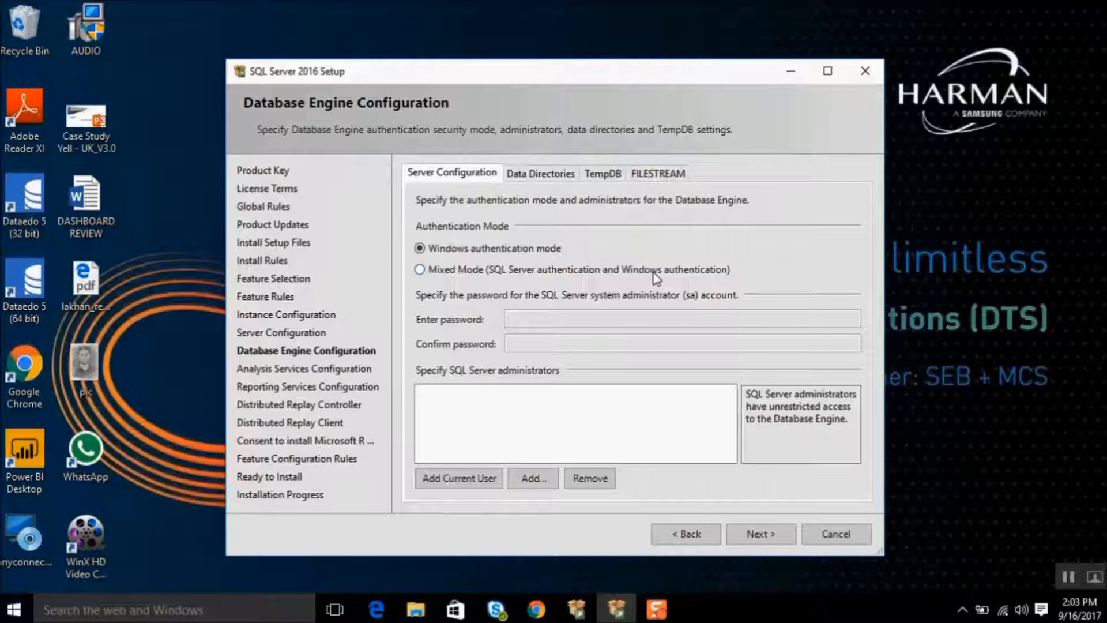
click(755, 535)
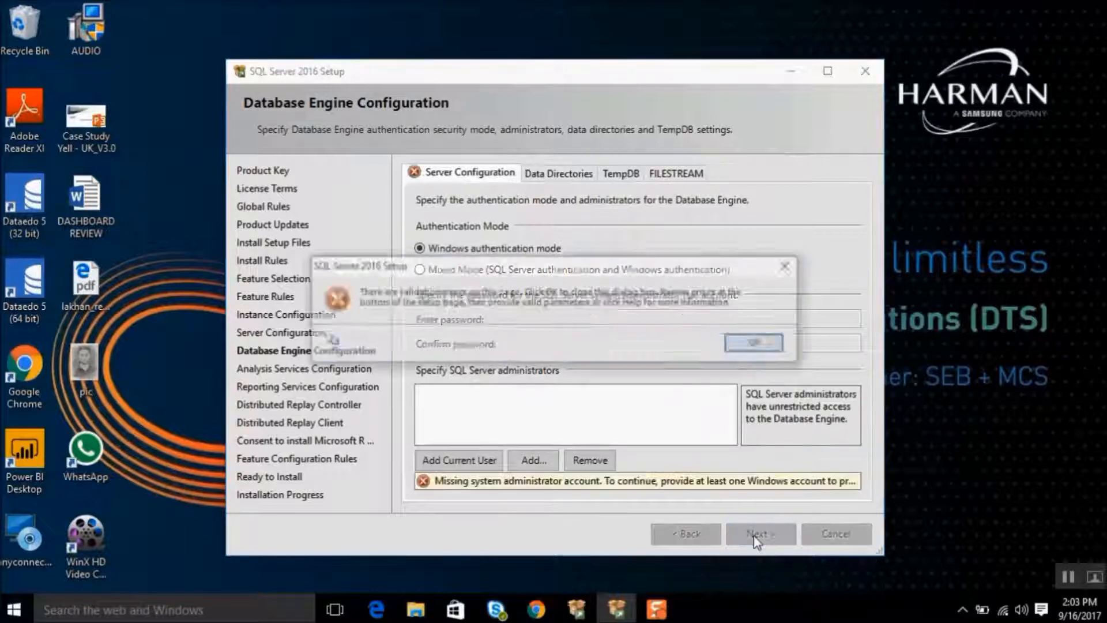
click(757, 344)
click(477, 461)
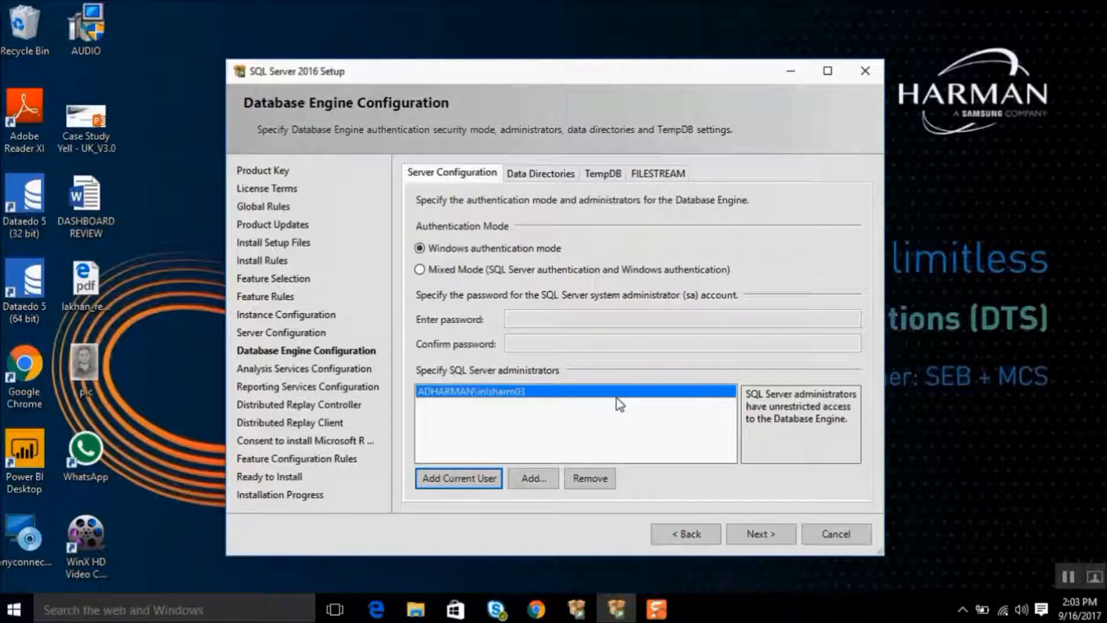
click(751, 537)
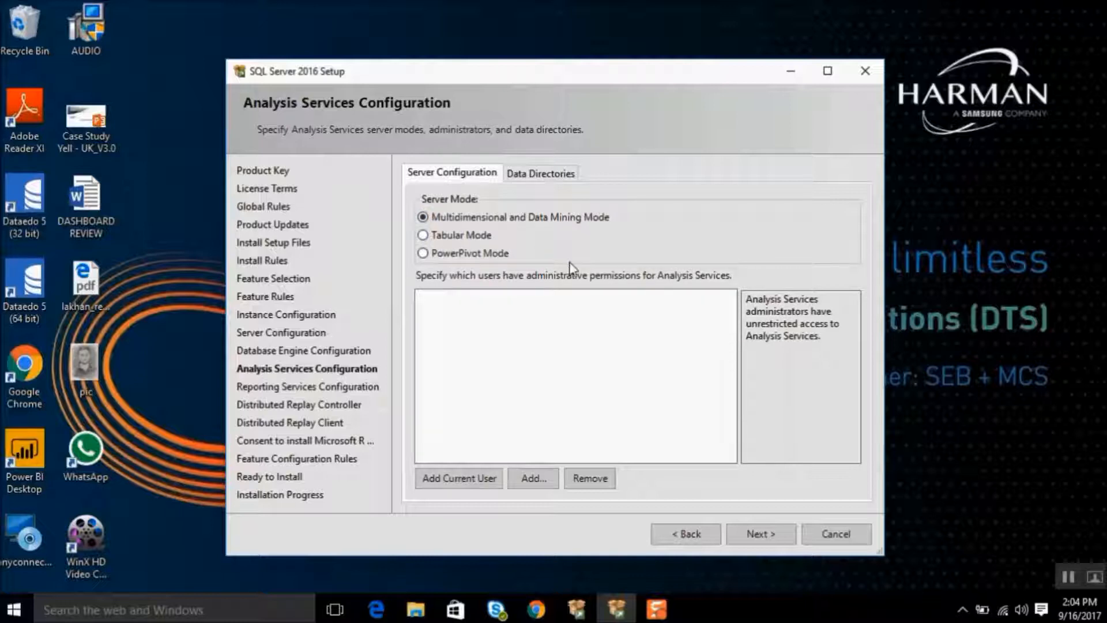
Add the current user as Analysis Services administrator in Multidimensional and Data Mining Mode, and continue to the Reporting Services configuration.
click(758, 533)
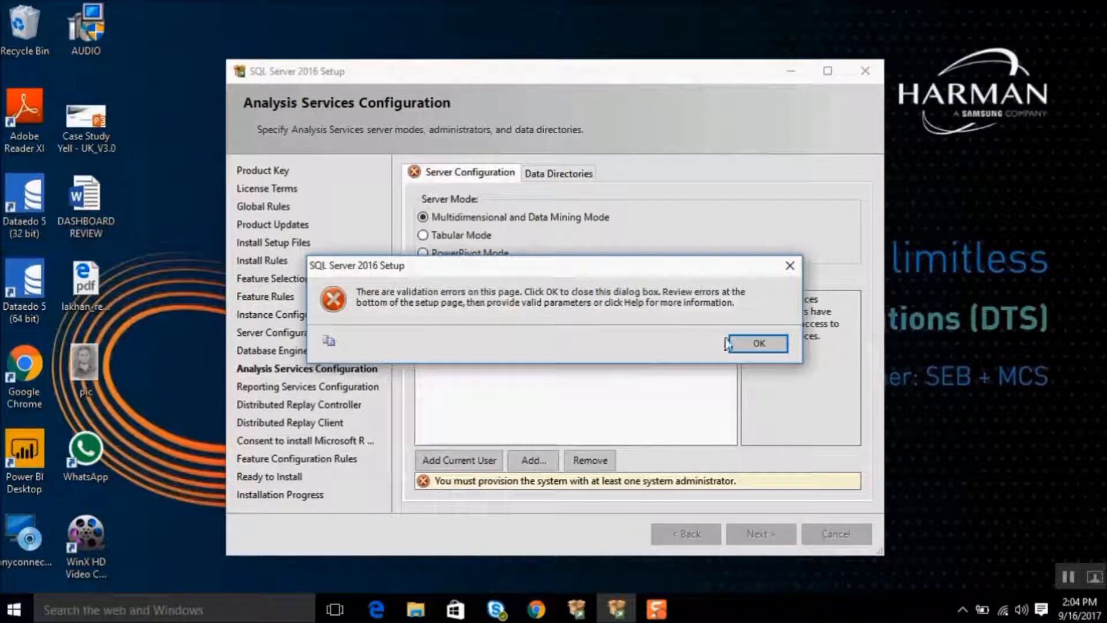
click(730, 341)
click(480, 466)
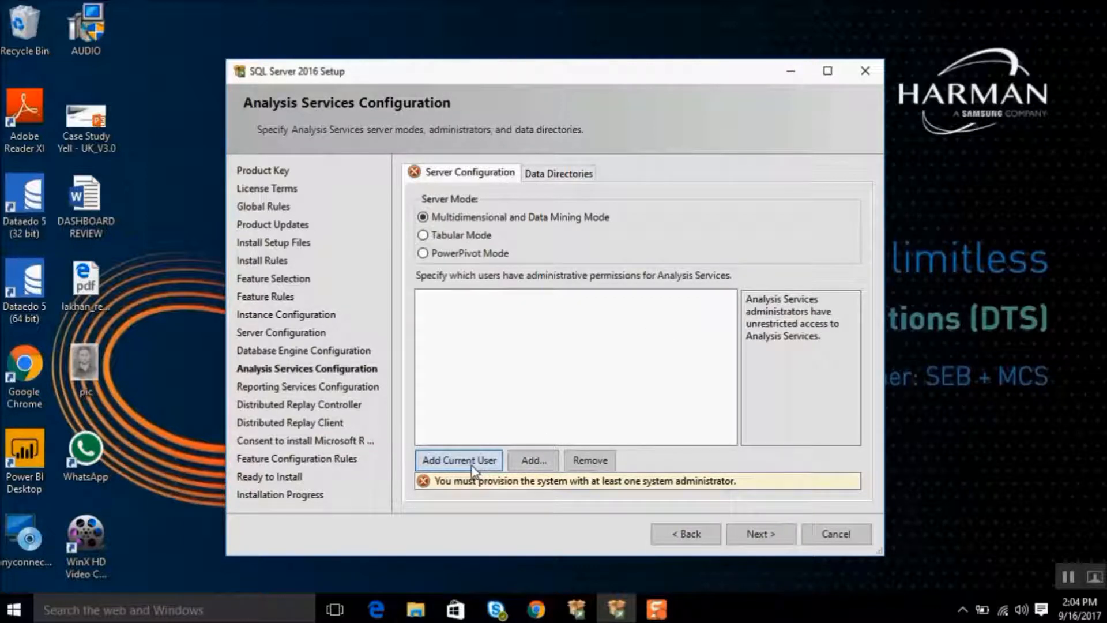
click(759, 535)
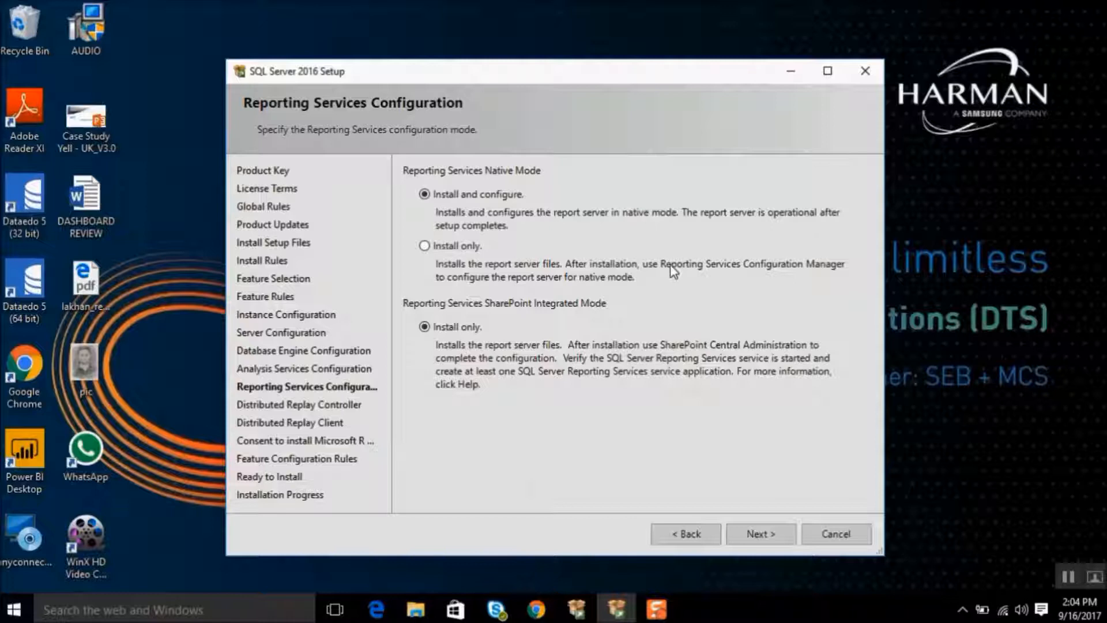
Keep the default Reporting Services modes, grant the current user Distributed Replay Controller permissions and continue to the client configuration.
click(759, 536)
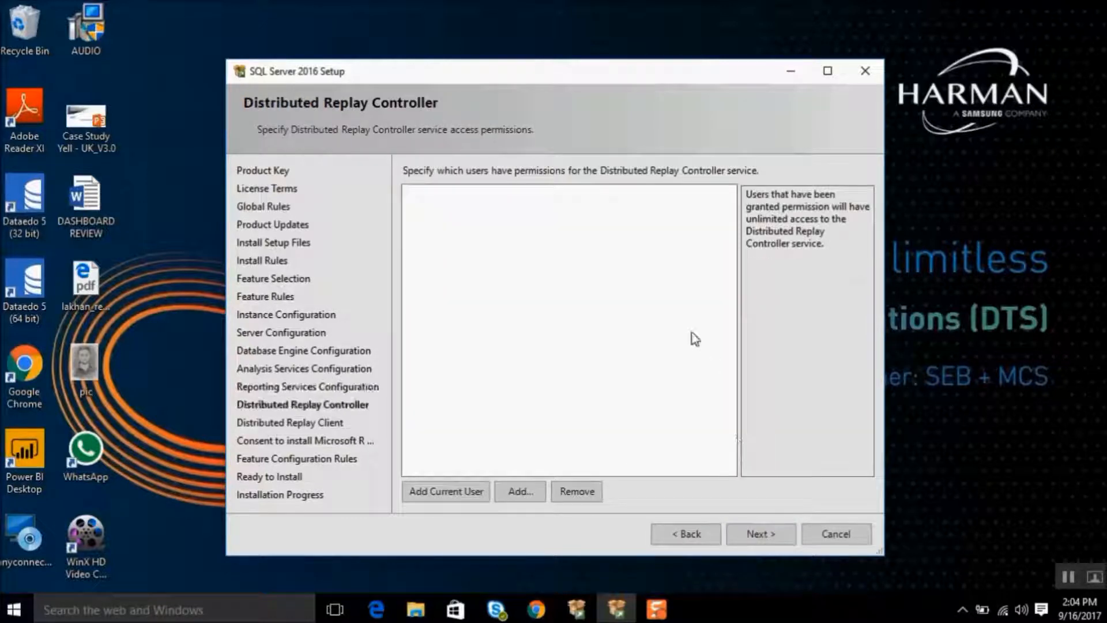
click(448, 492)
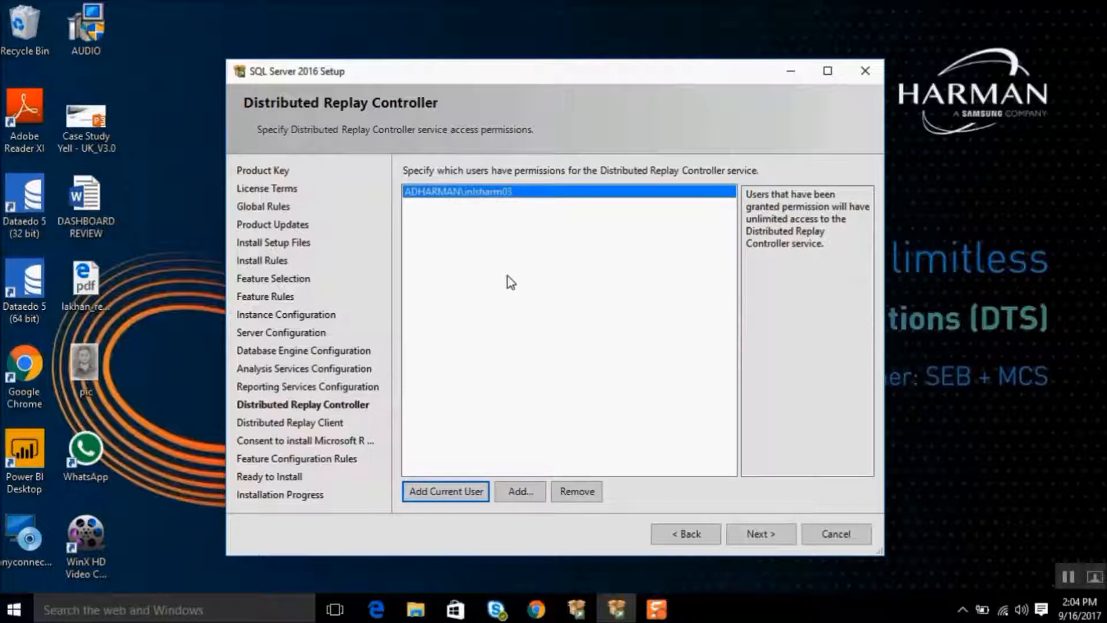
click(758, 537)
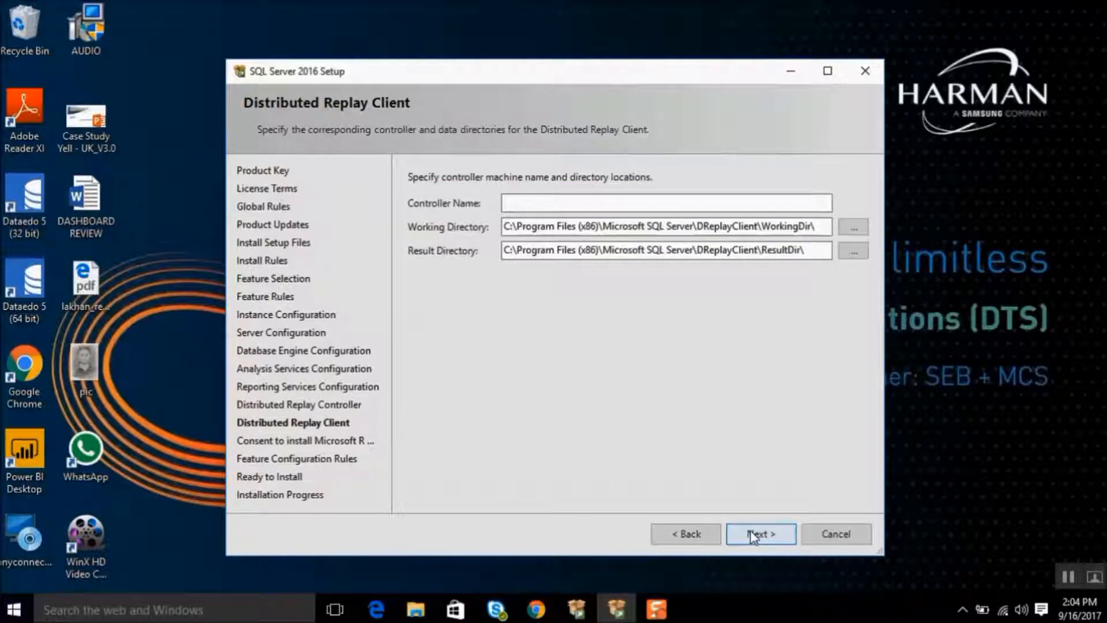
Keep the default Distributed Replay Client directories, accept the Microsoft R Open consent and start the SQL Server 2016 installation.
click(751, 536)
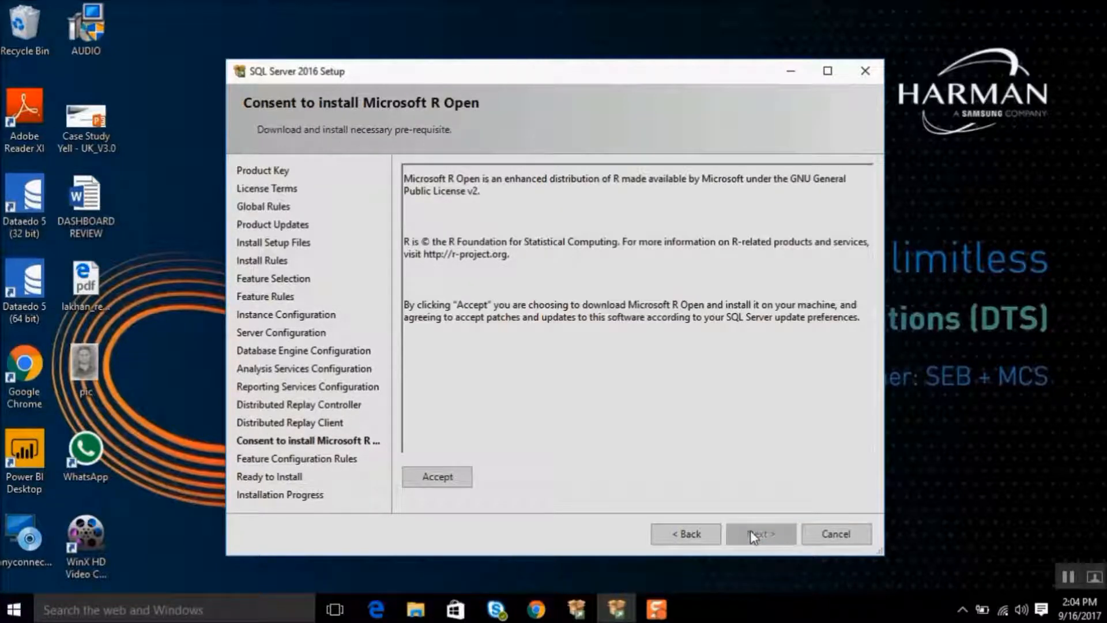
click(450, 476)
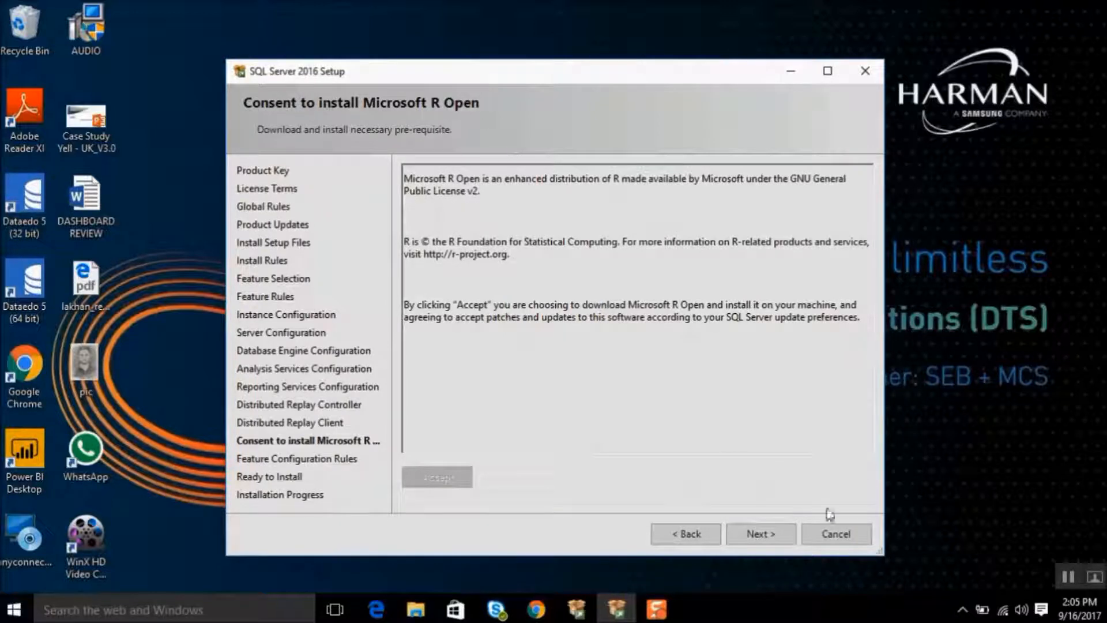
click(772, 530)
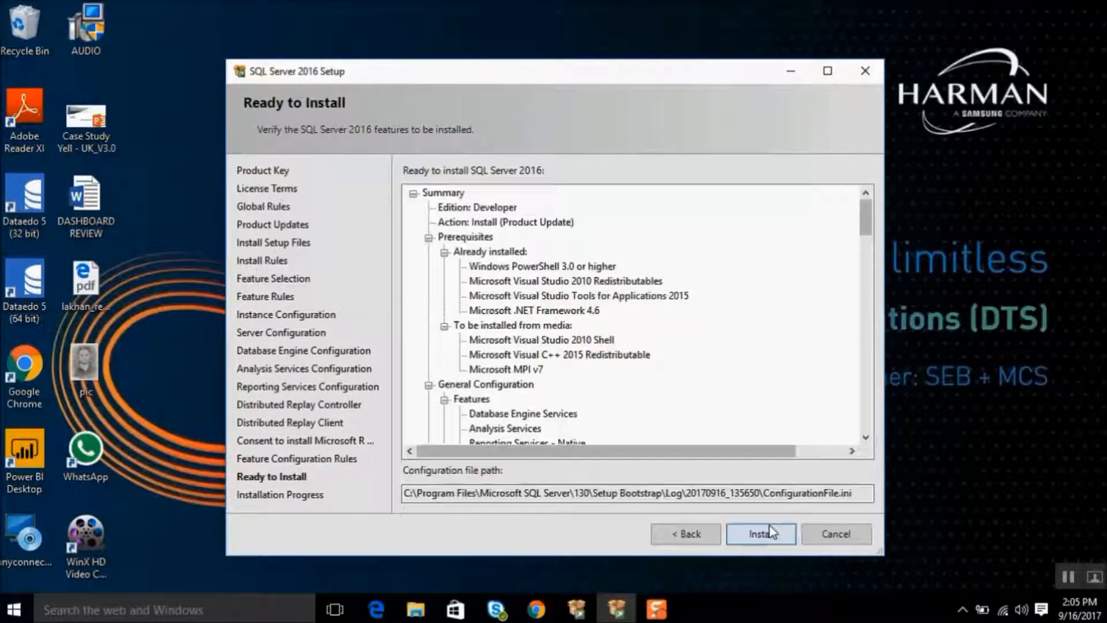
click(771, 530)
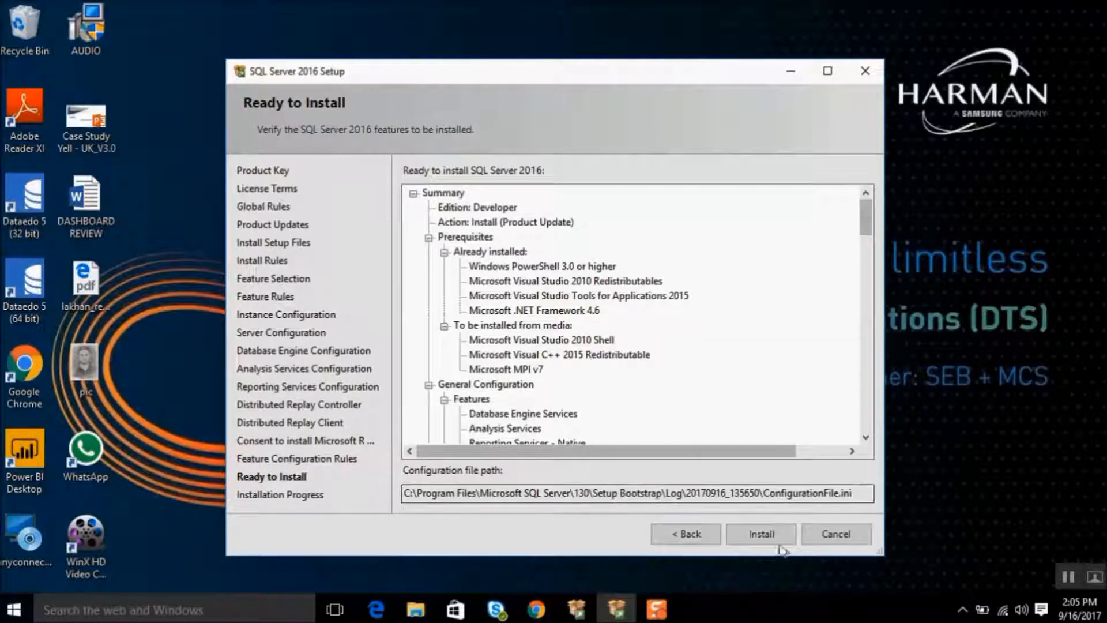
click(763, 533)
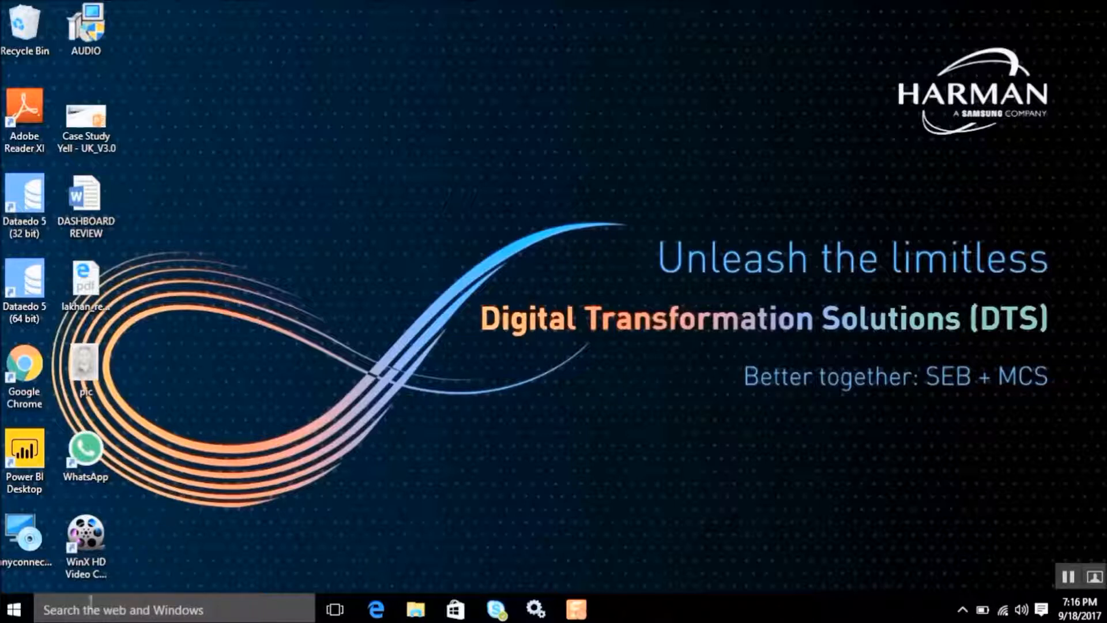
Search Windows for "sql server manag" and launch Microsoft SQL Server Management Studio 17.
click(73, 612)
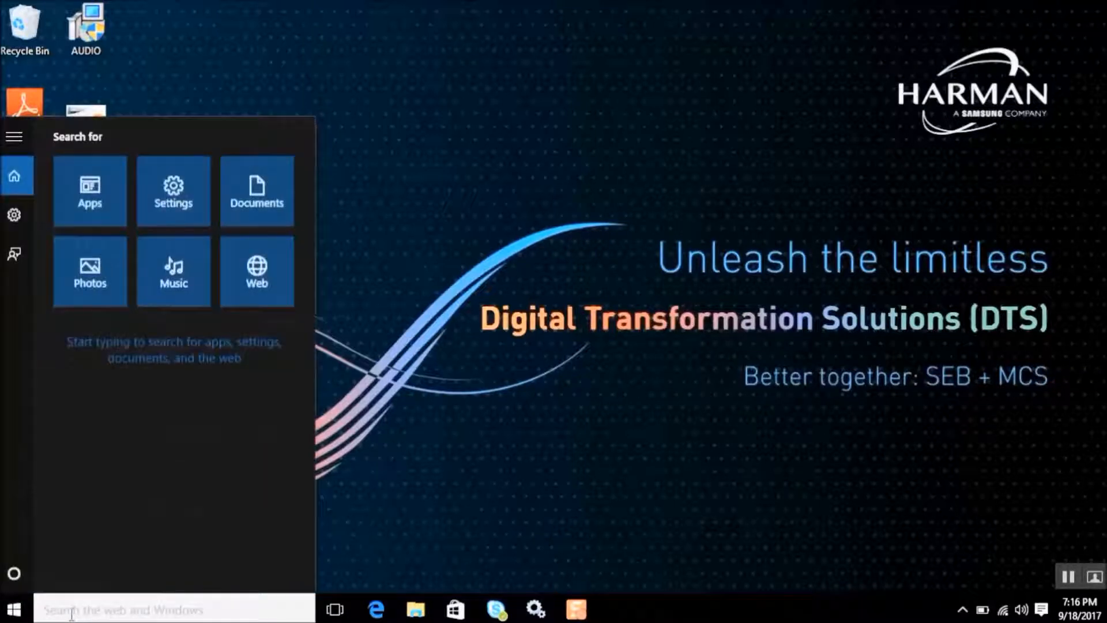
text(sq)
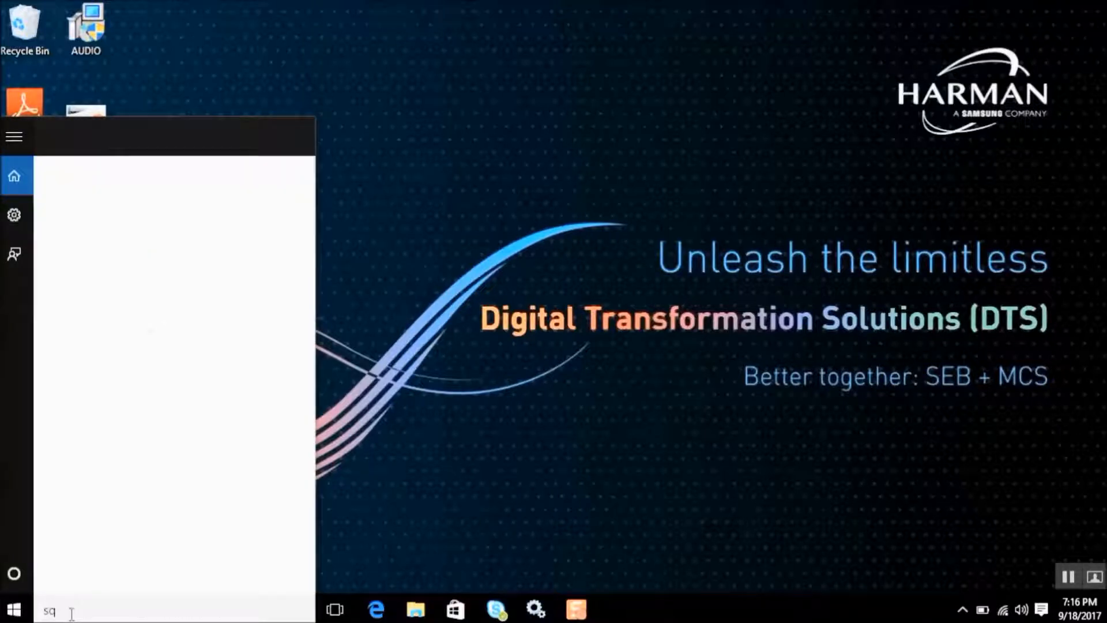
text(l ser)
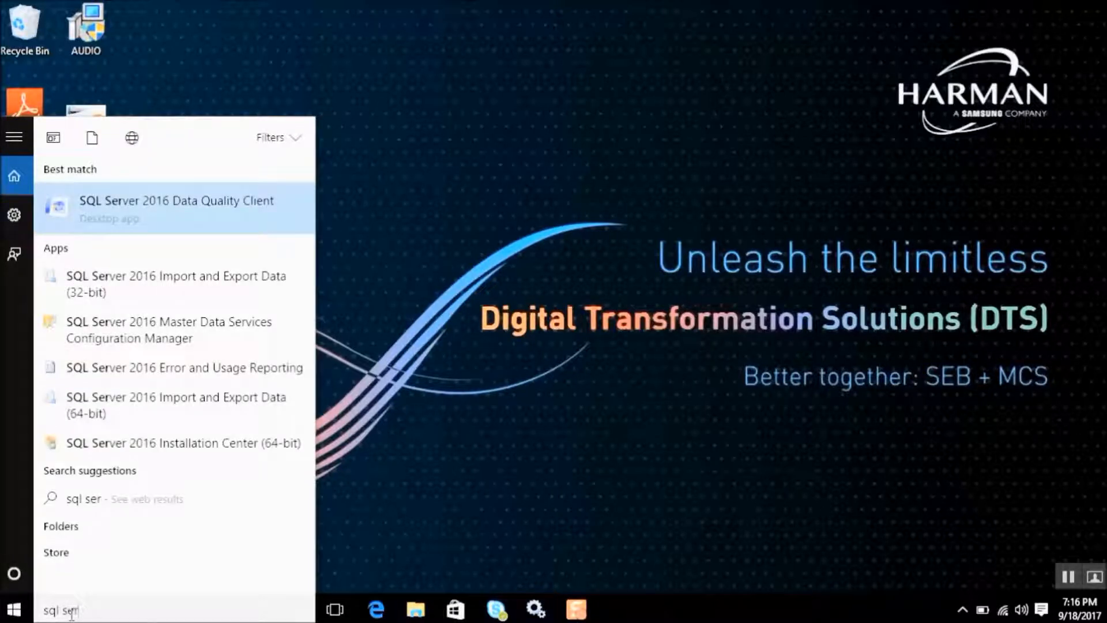
text(ver manag)
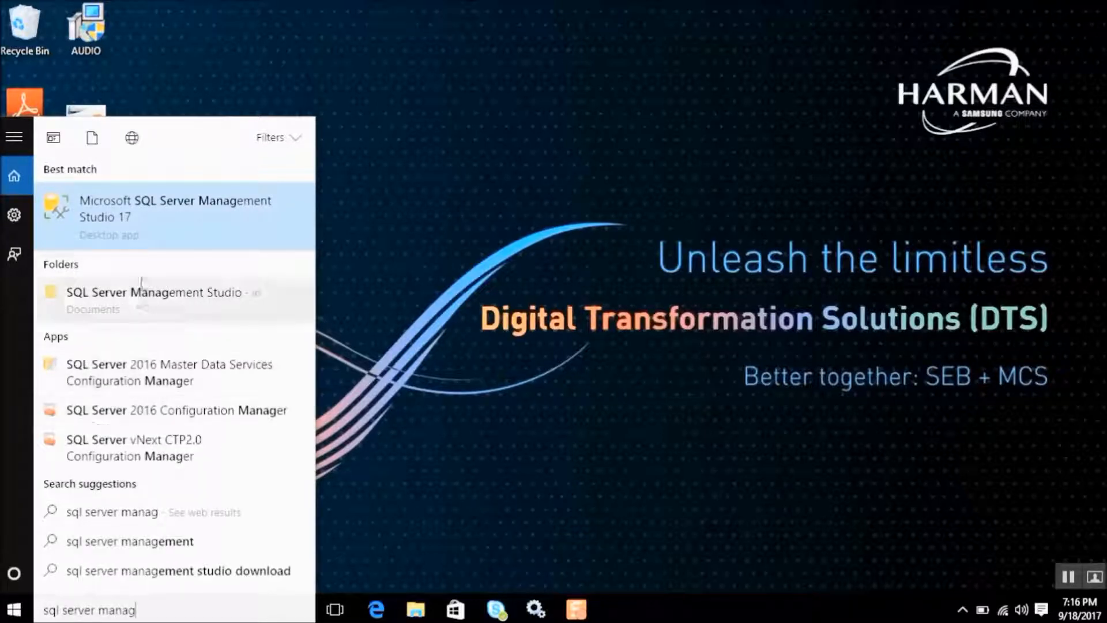
click(173, 220)
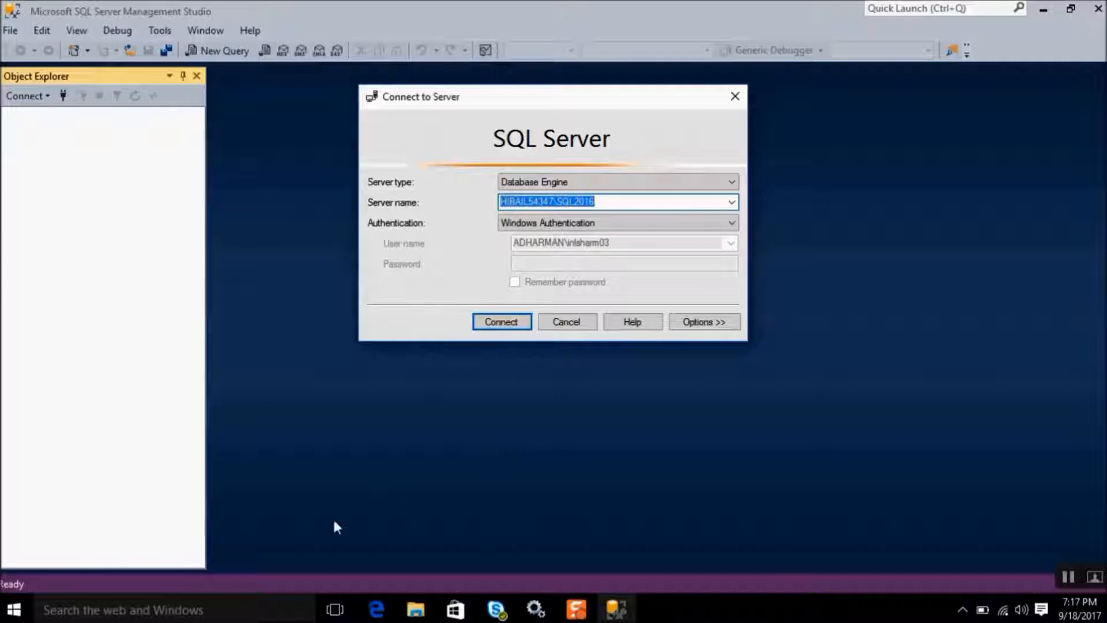
Open the Windows Services console by running services.msc.
click(143, 612)
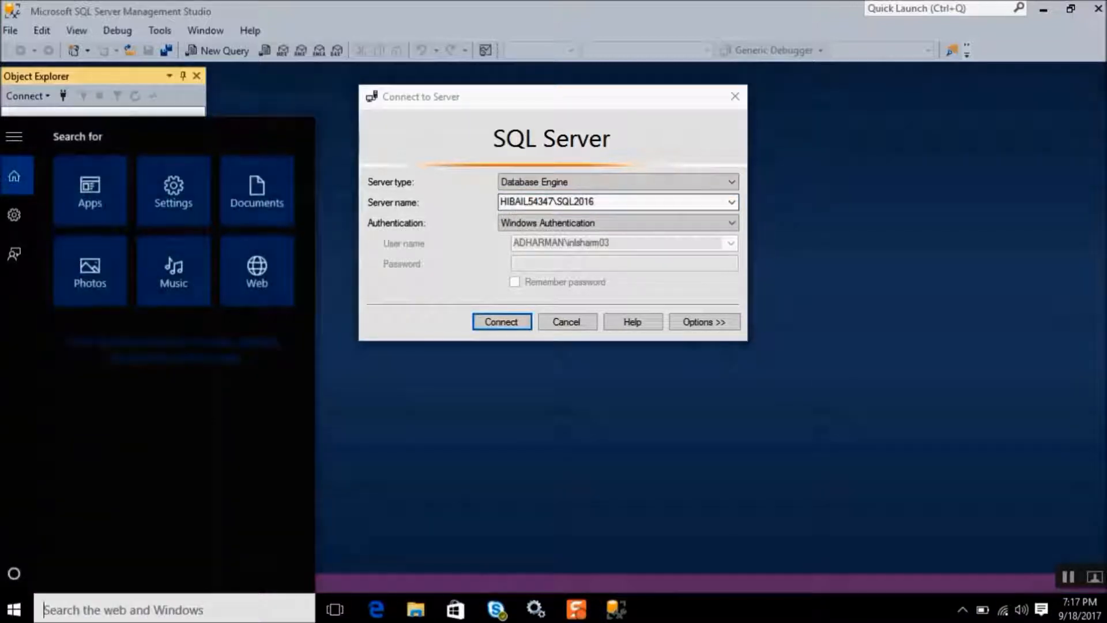
text(services)
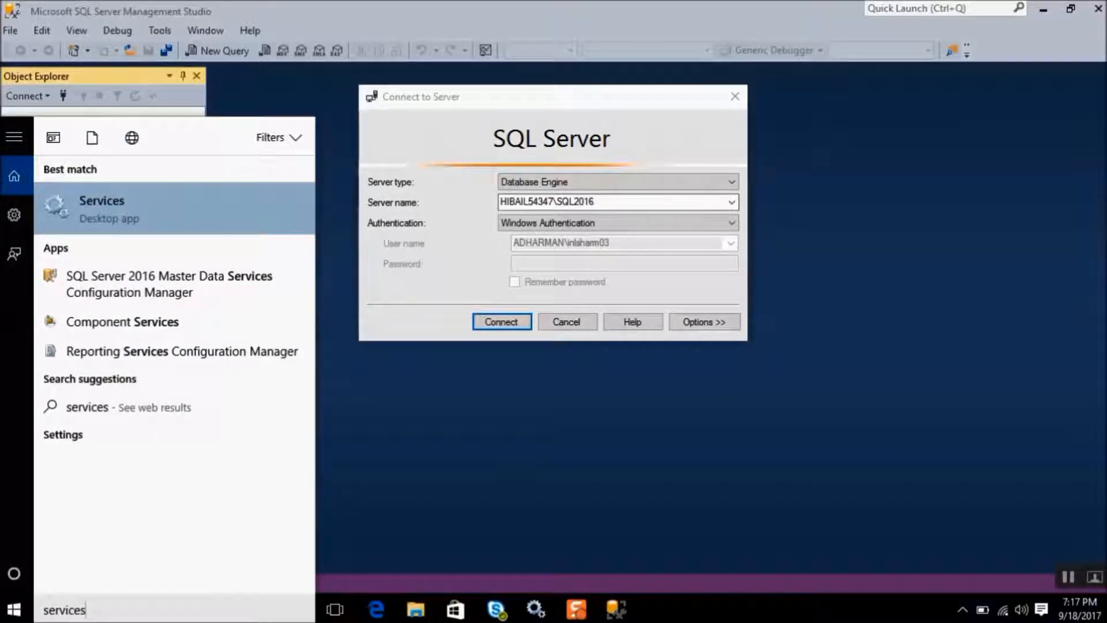
text(.ms)
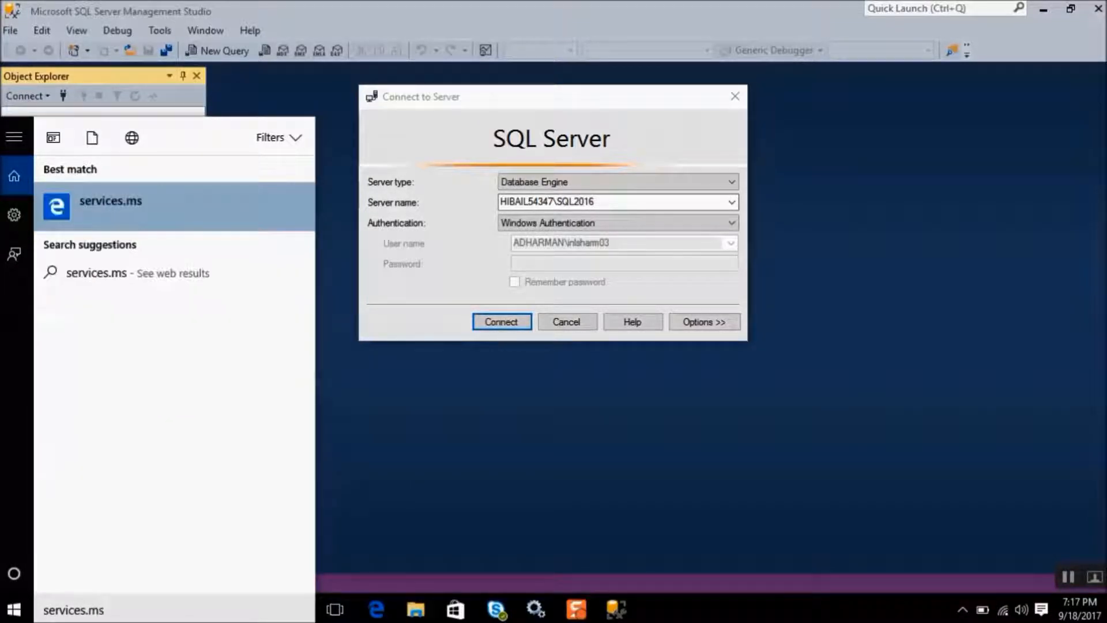
text(c)
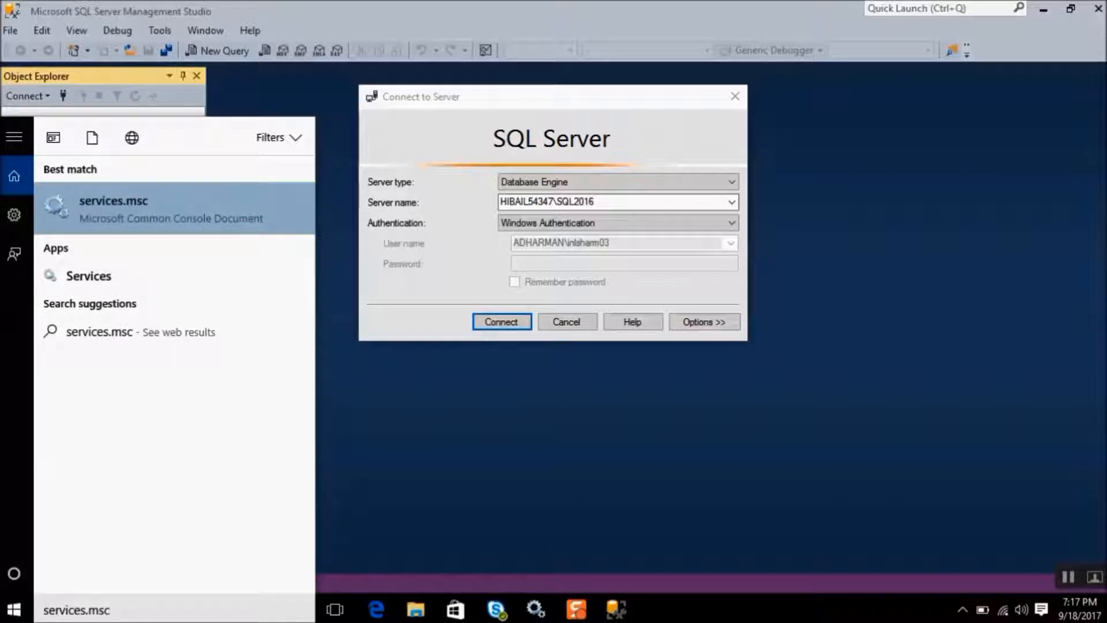
key(Return)
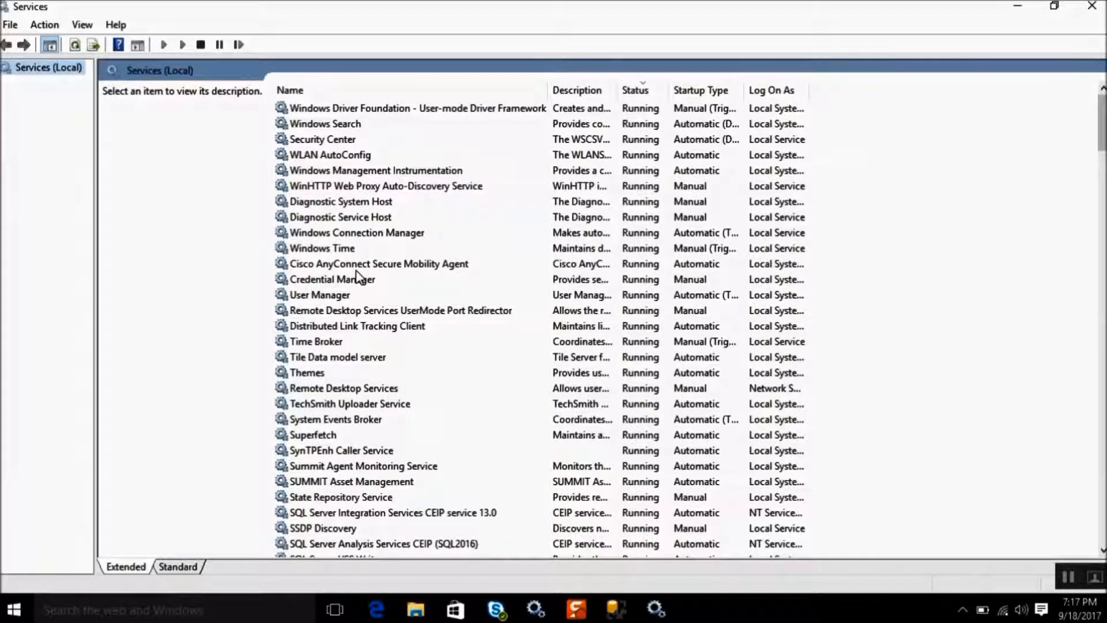
Browse the services beginning with S in the status-sorted list to find the SQL Server services.
click(372, 175)
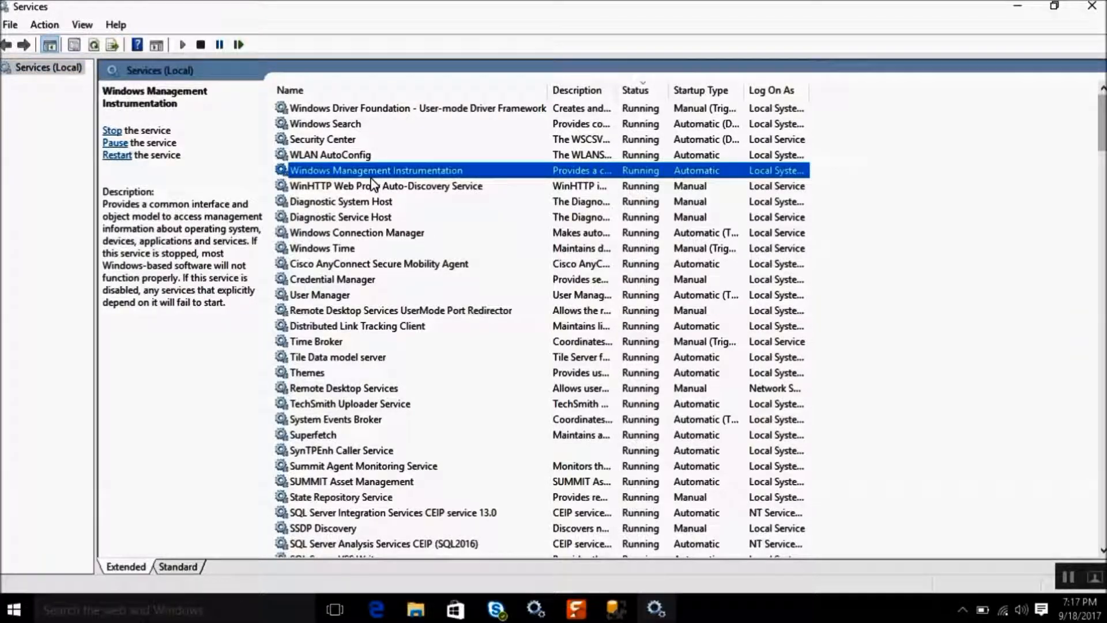
key(s)
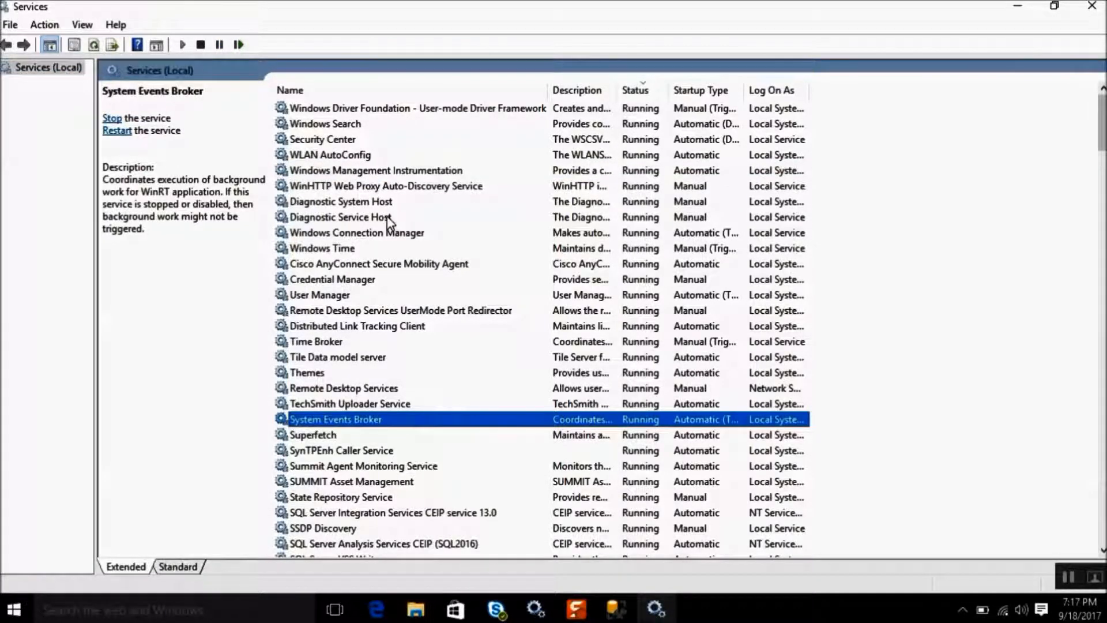
key(s)
key(s)
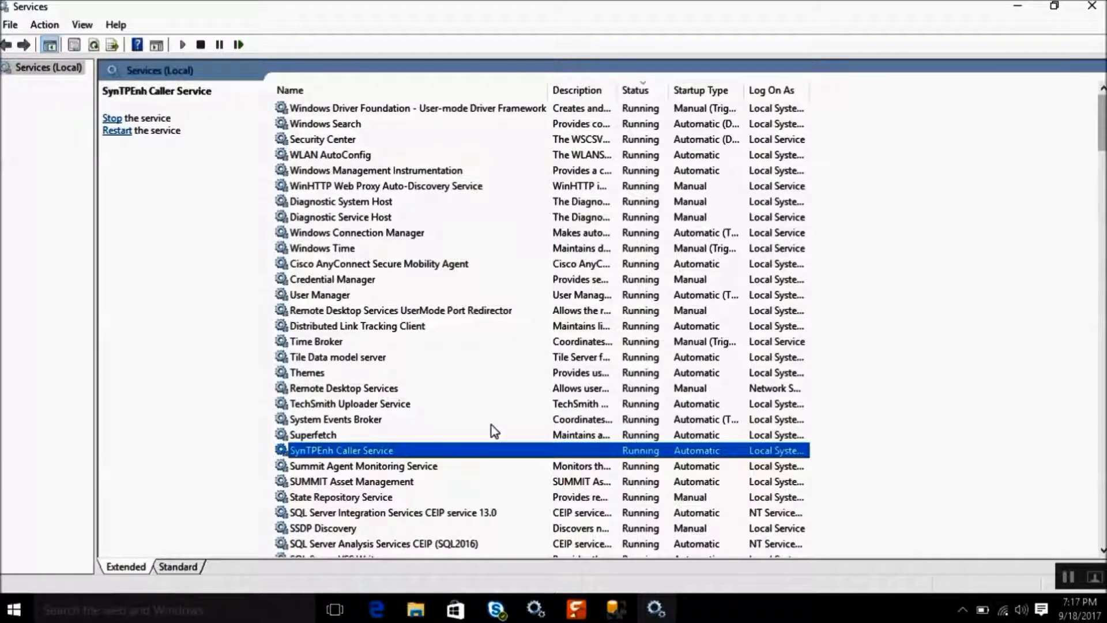
key(s)
key(s)
key(s)
key(s)
key(s)
key(s)
key(s)
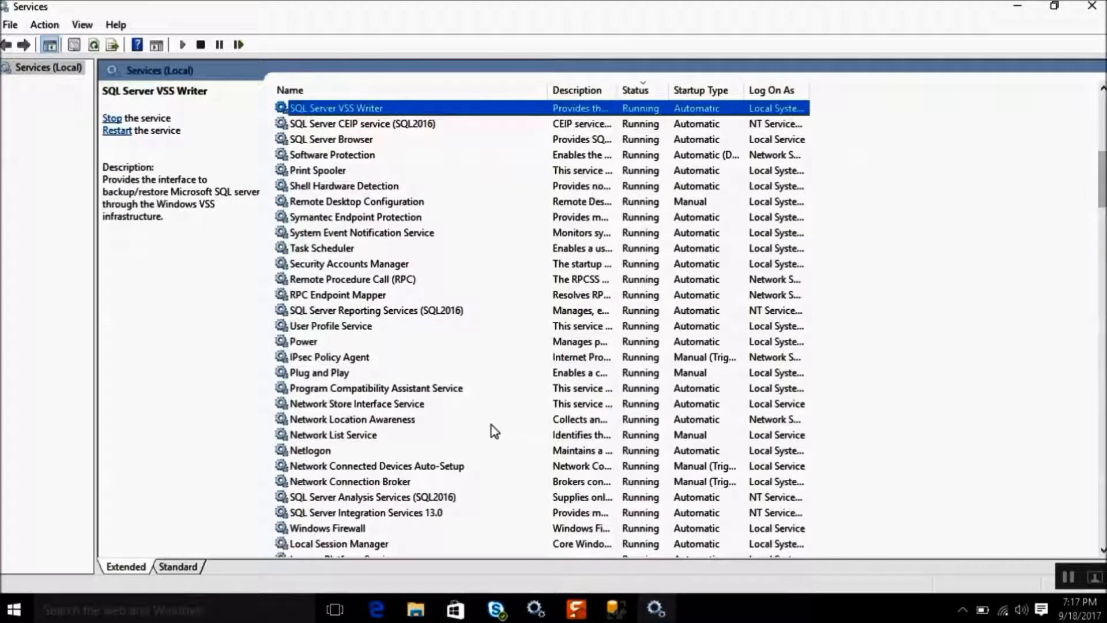
key(s)
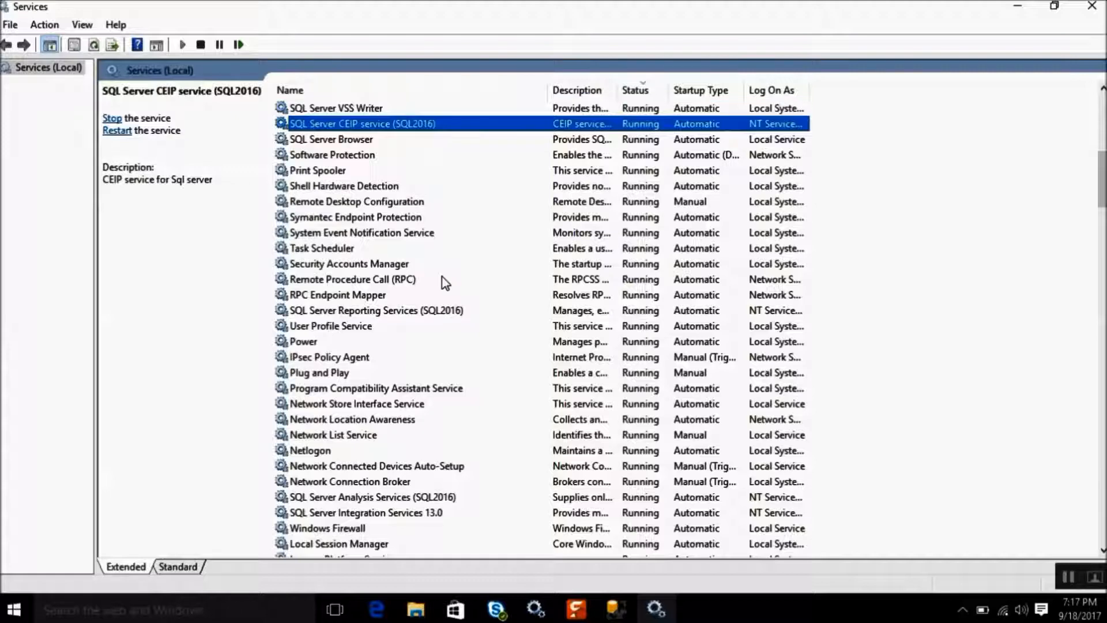
Sort the services by name, go to the SQL Server entries and select the SQL Server (SQL2016) service.
click(334, 96)
click(363, 237)
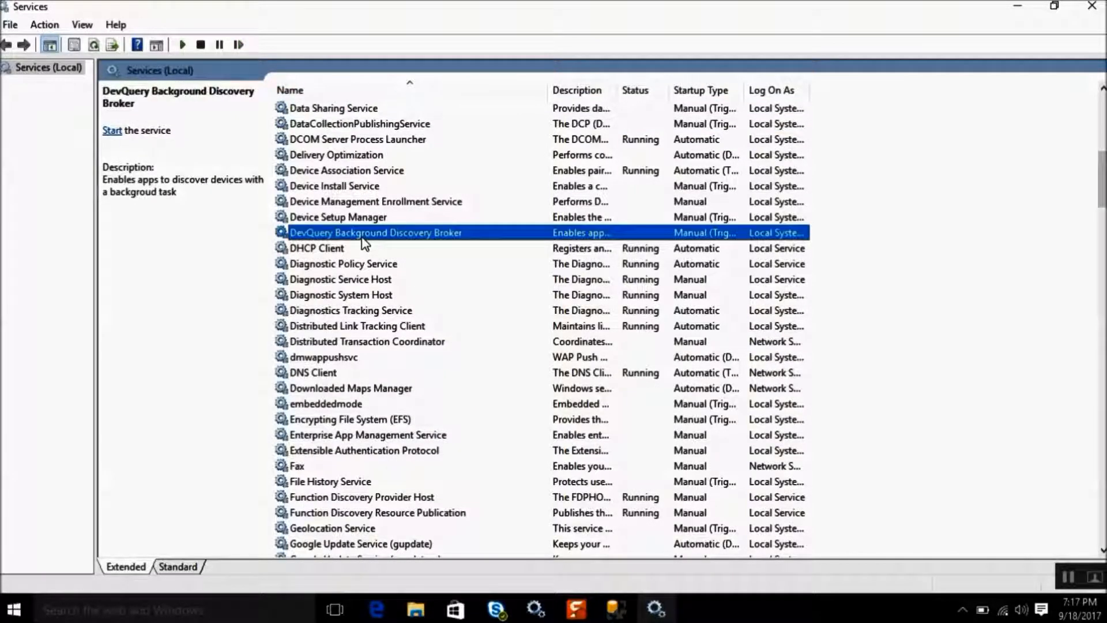
key(s)
scroll(381, 309, down, 1)
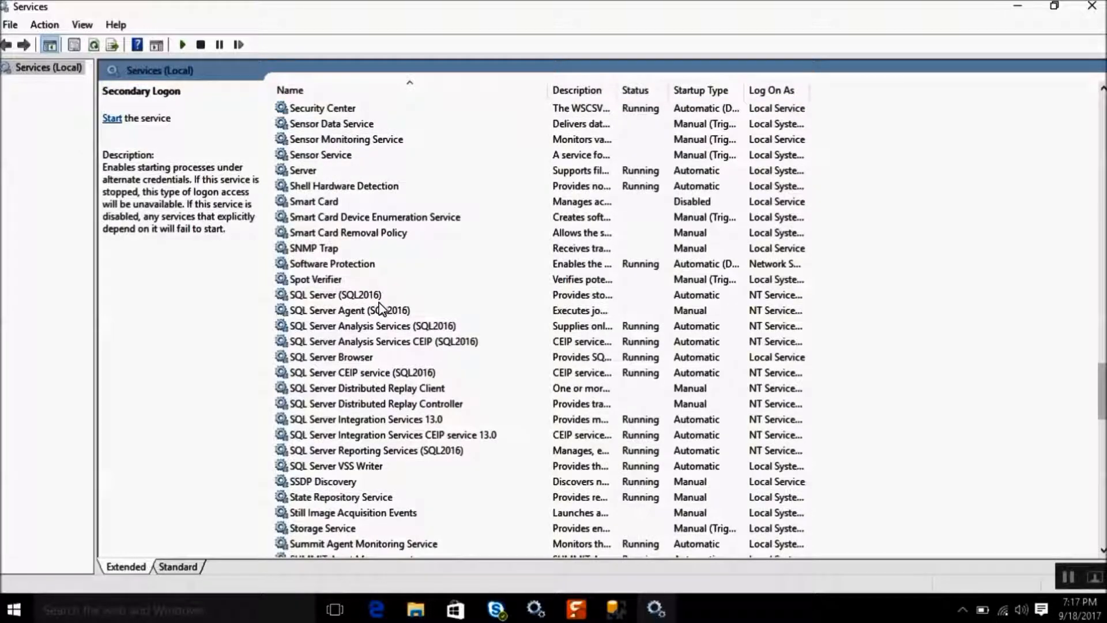
click(368, 296)
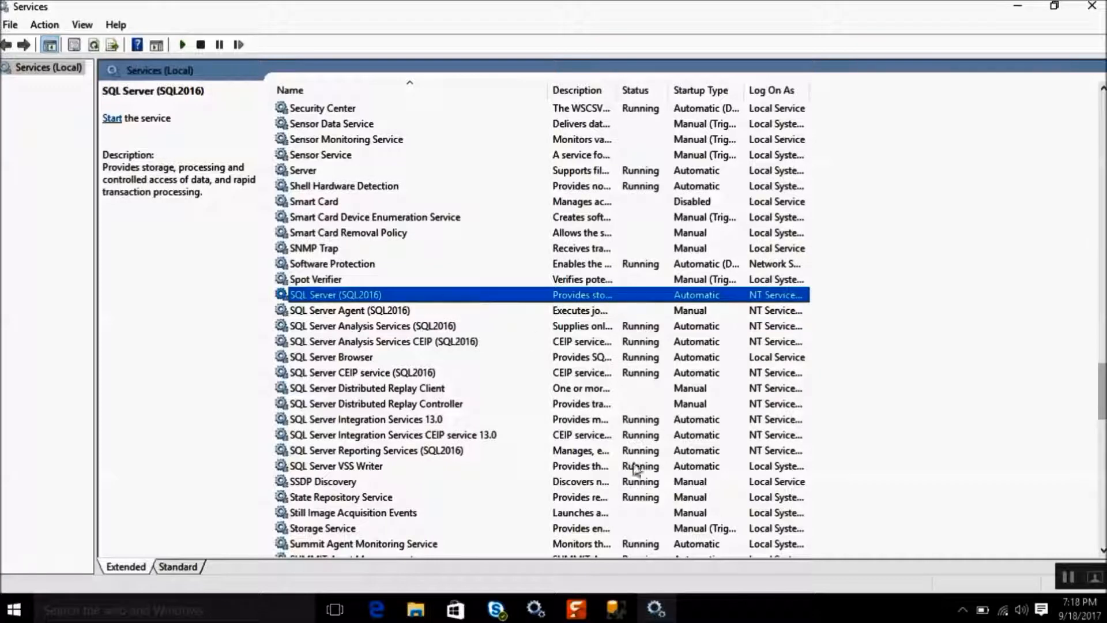
Return to SQL Server Management Studio, then open the properties of This PC to check the computer name against the server name.
mouse_move(620, 610)
click(620, 613)
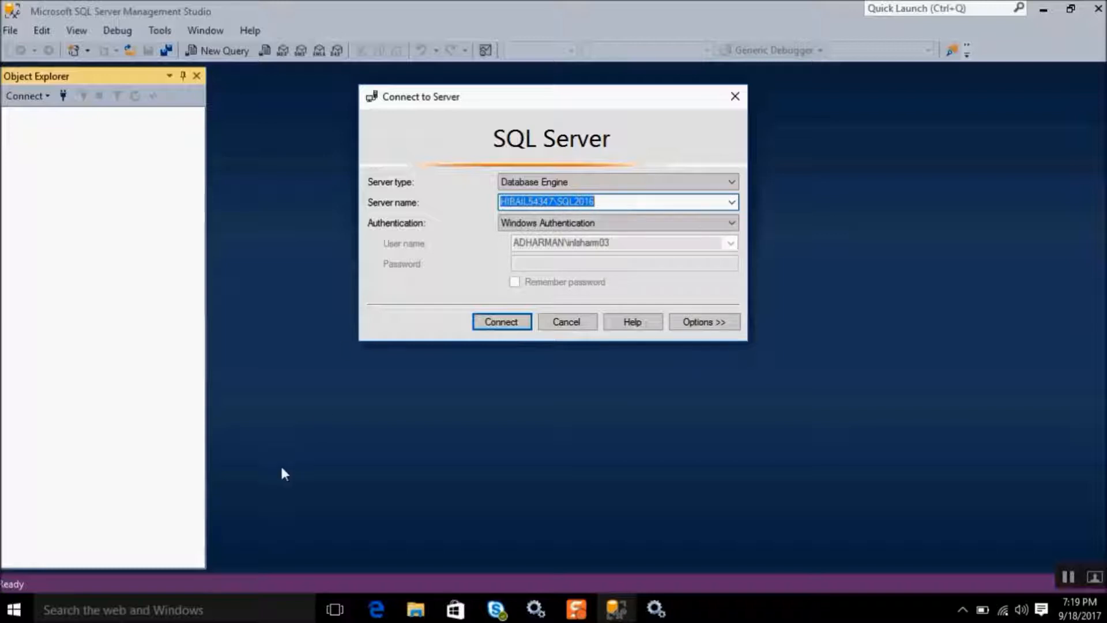
click(190, 610)
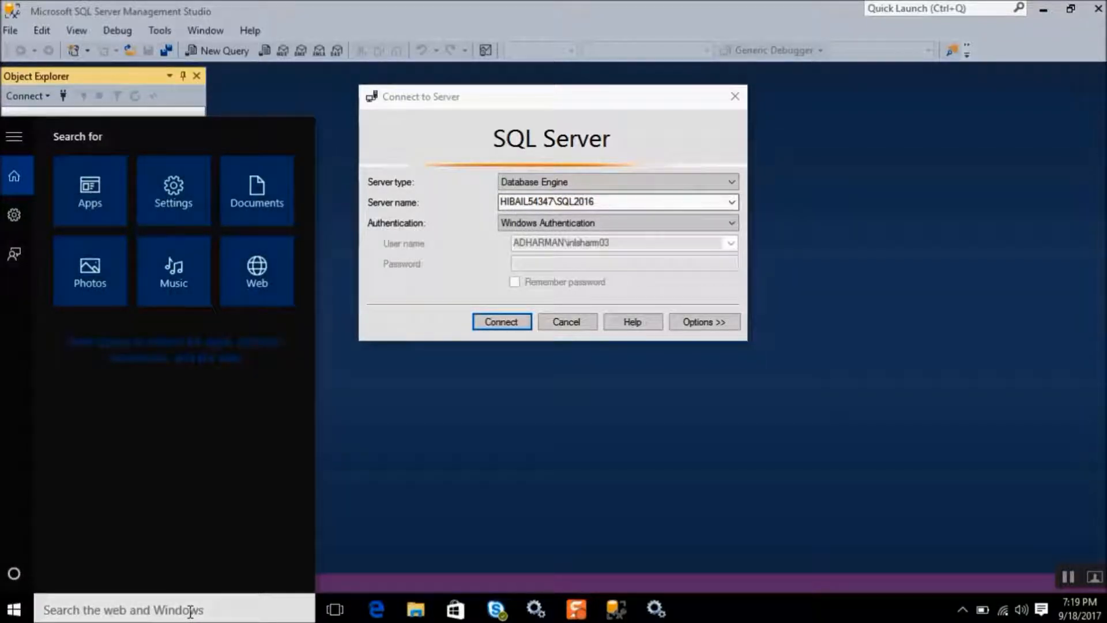
text(my)
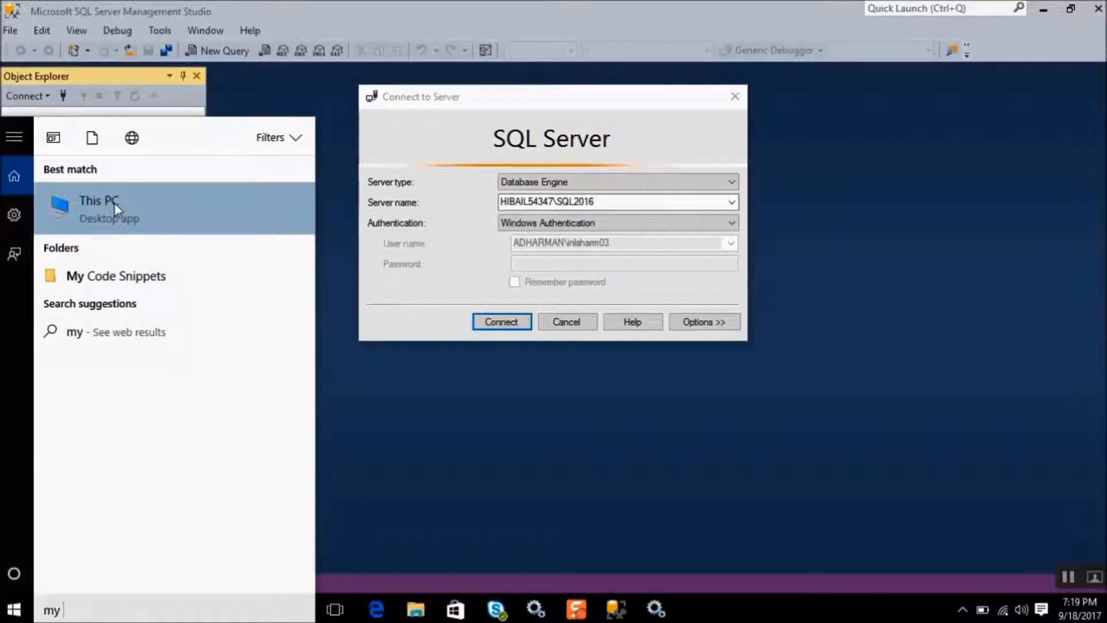
right_click(114, 203)
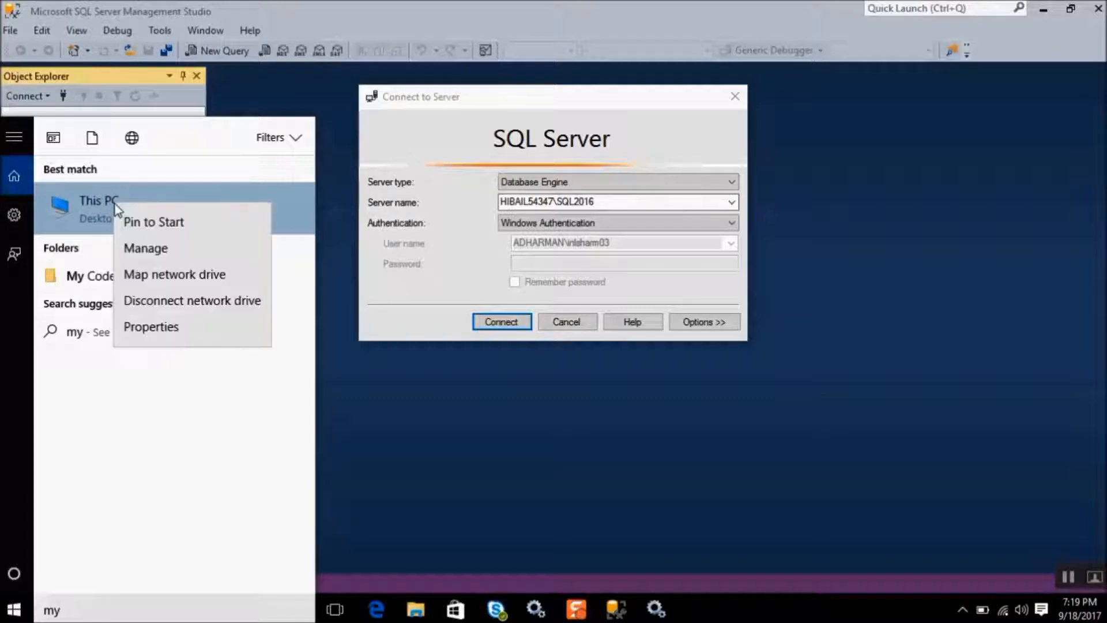
click(162, 328)
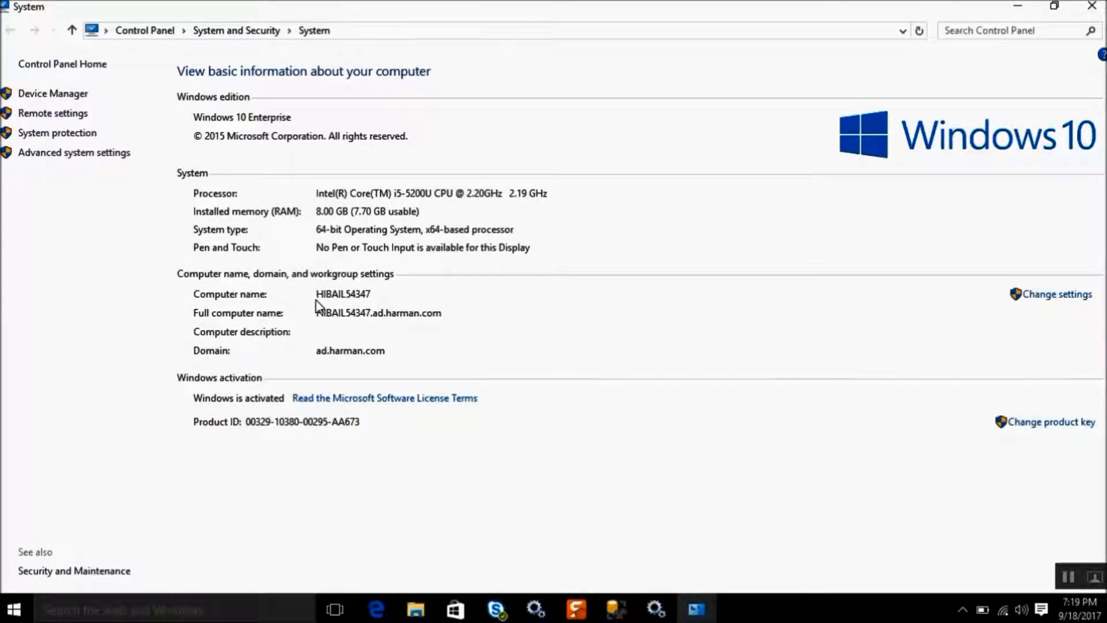
Switch to SQL Server Management Studio and try to connect to the SQL2016 Database Engine instance with Windows Authentication.
click(616, 608)
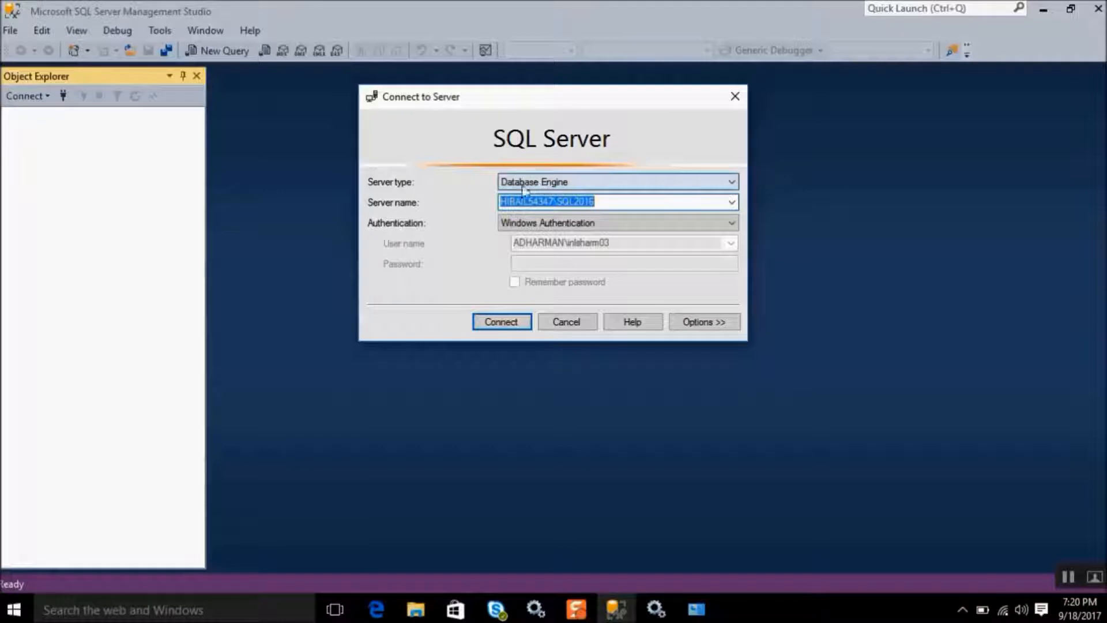
click(508, 329)
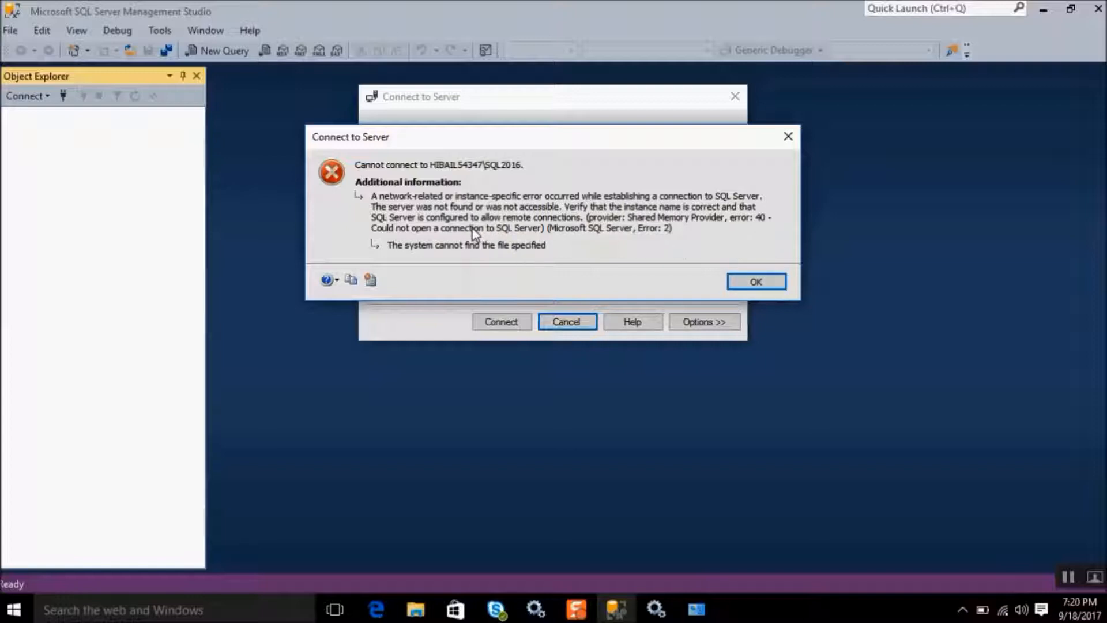
click(755, 281)
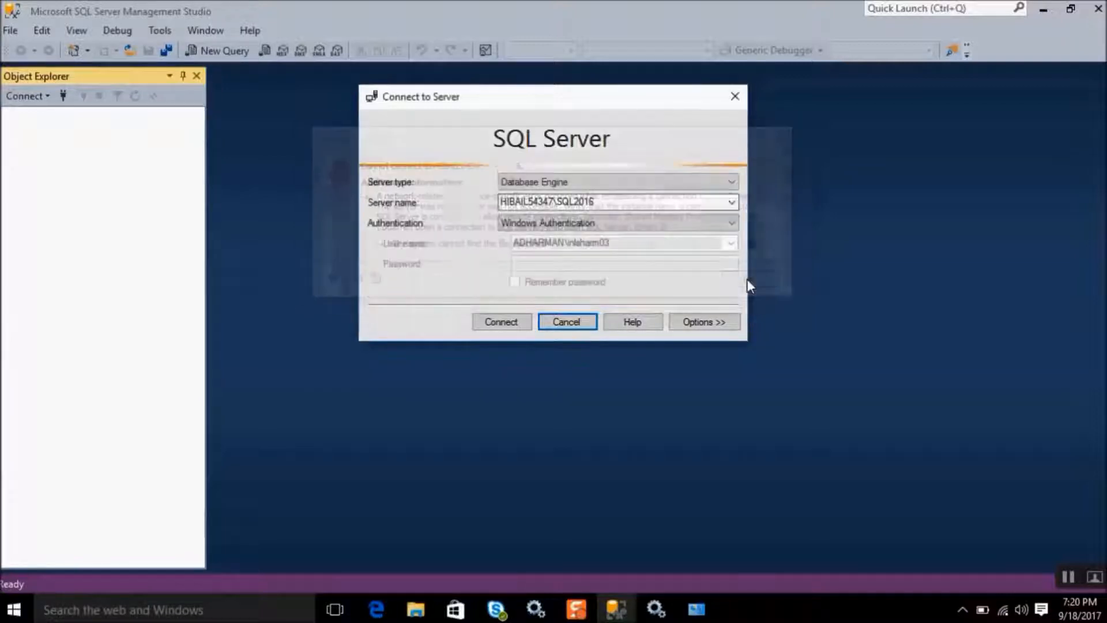
Switch to the Services window and start the SQL Server (SQL2016) service.
click(657, 609)
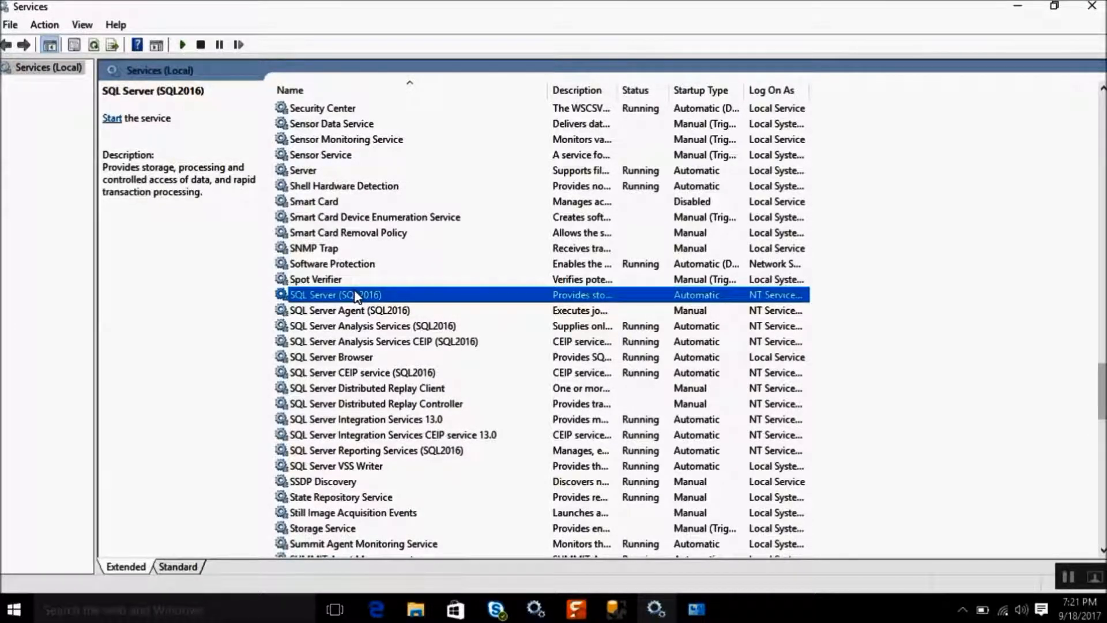
right_click(312, 300)
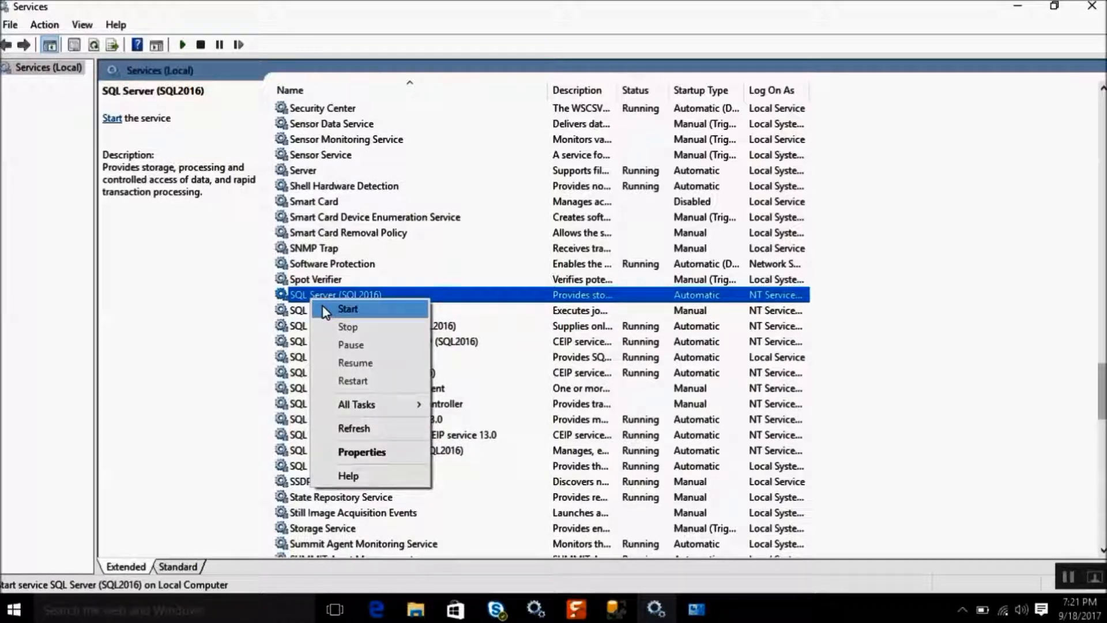
click(326, 312)
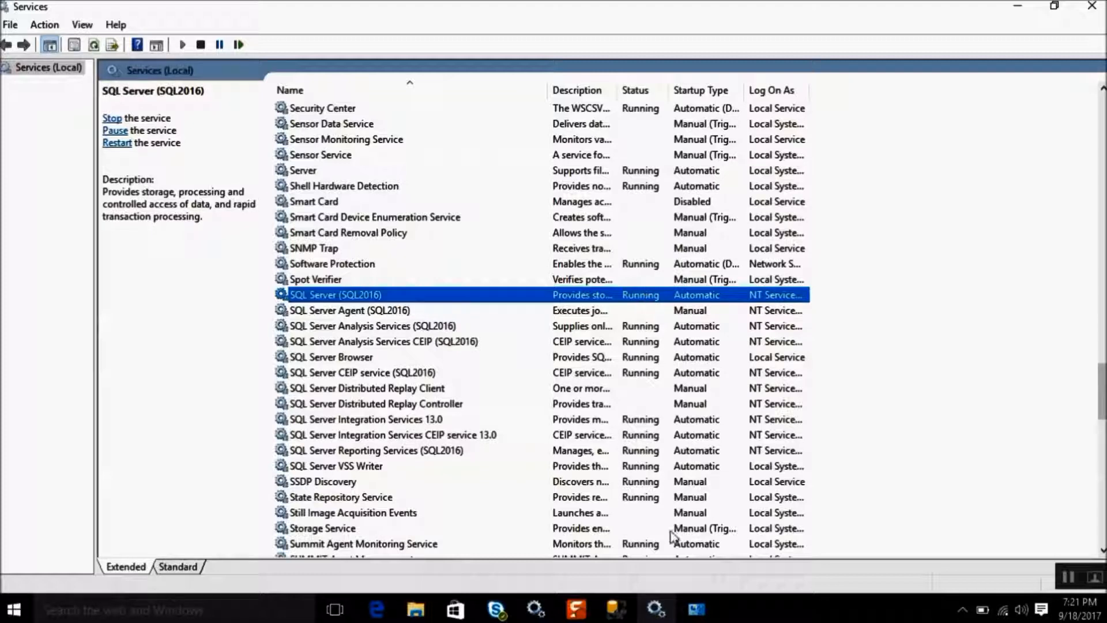
Return to SQL Server Management Studio and connect to the SQL2016 Database Engine instance using Windows Authentication.
mouse_move(621, 615)
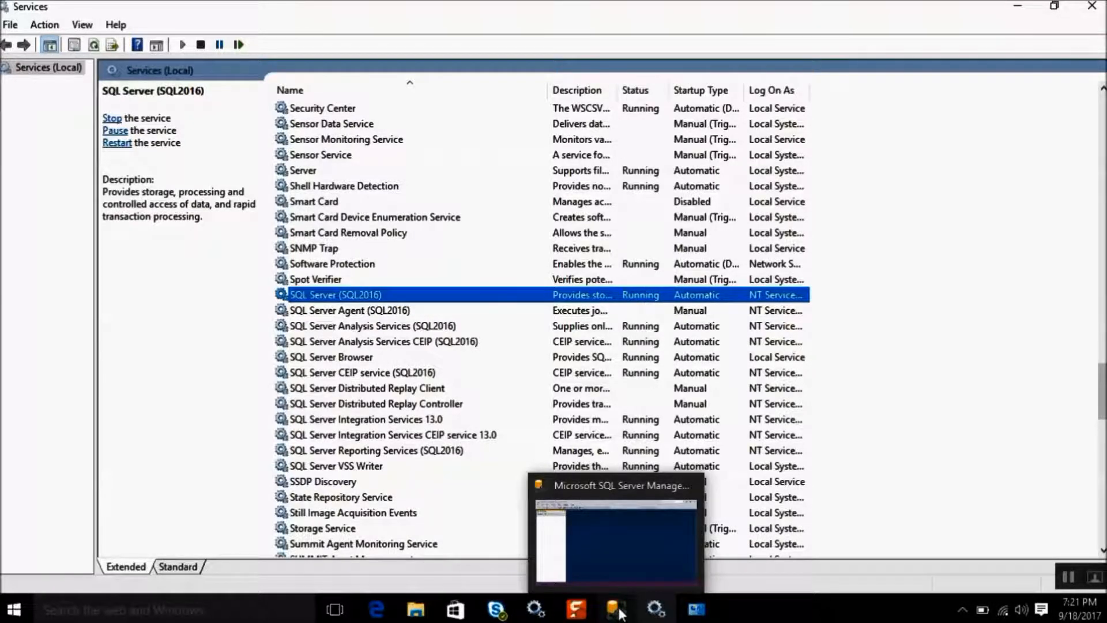
click(621, 615)
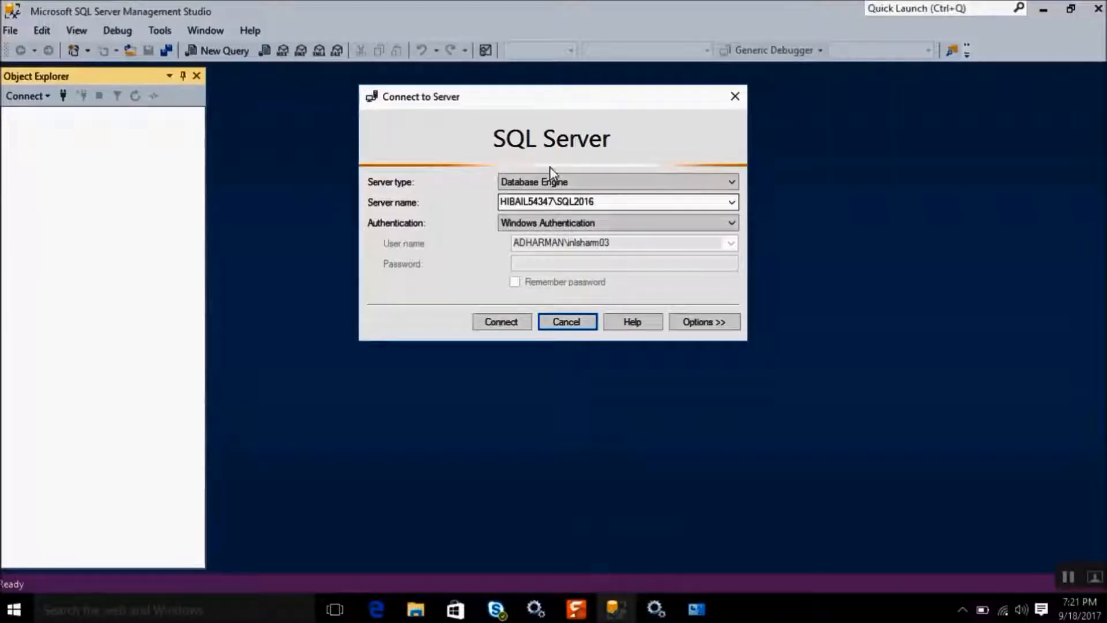
click(502, 322)
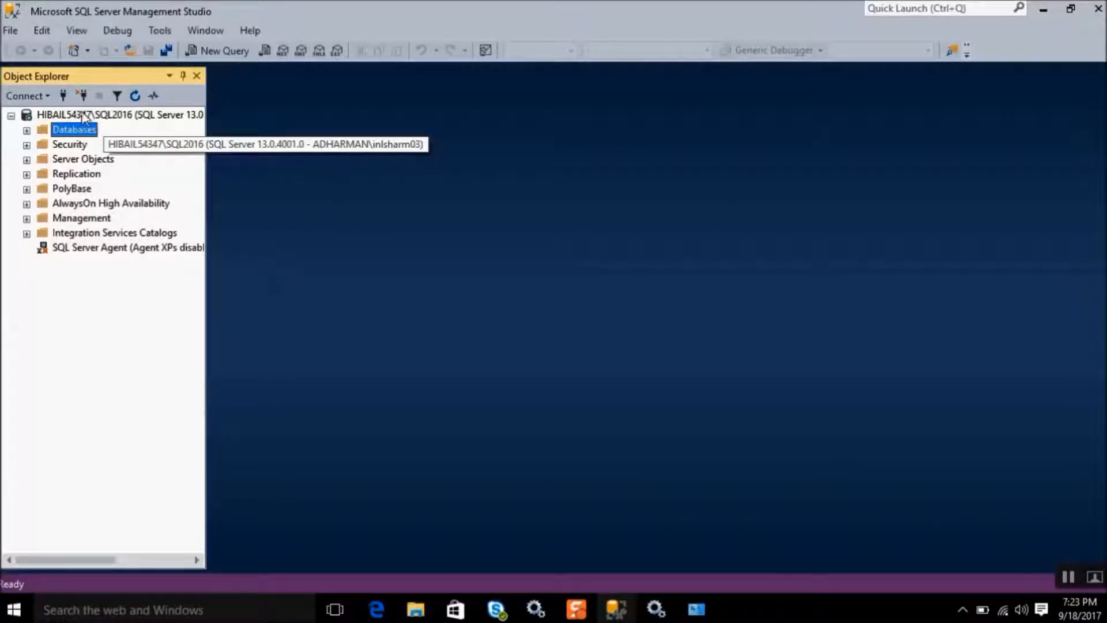
Select the connected server in Object Explorer, expand its Databases folder to examine the contents, and collapse it again.
click(60, 116)
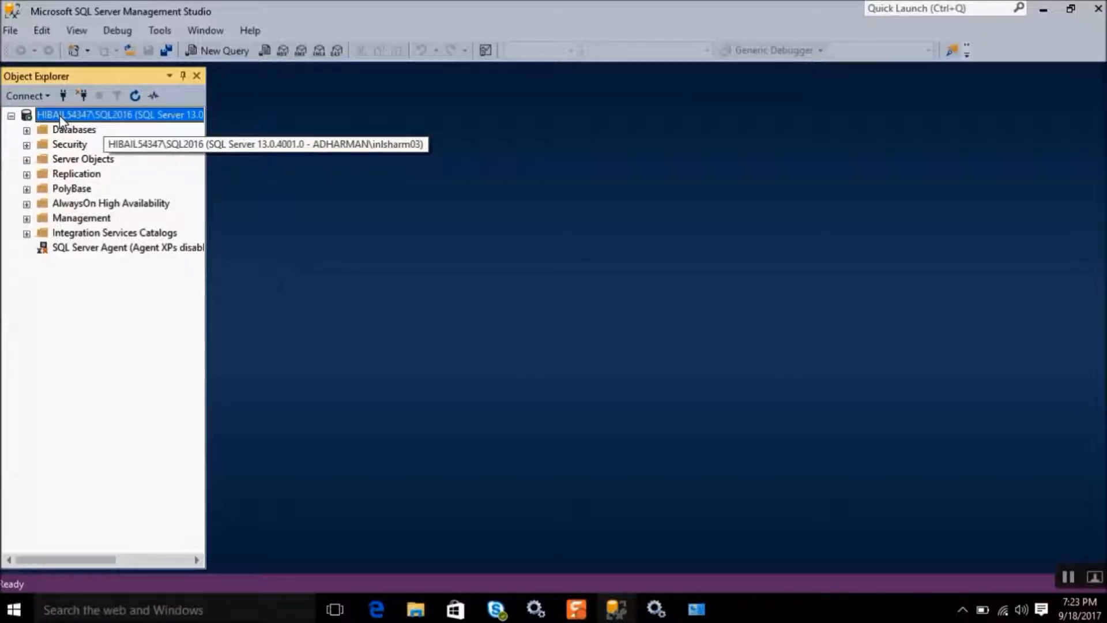
click(27, 131)
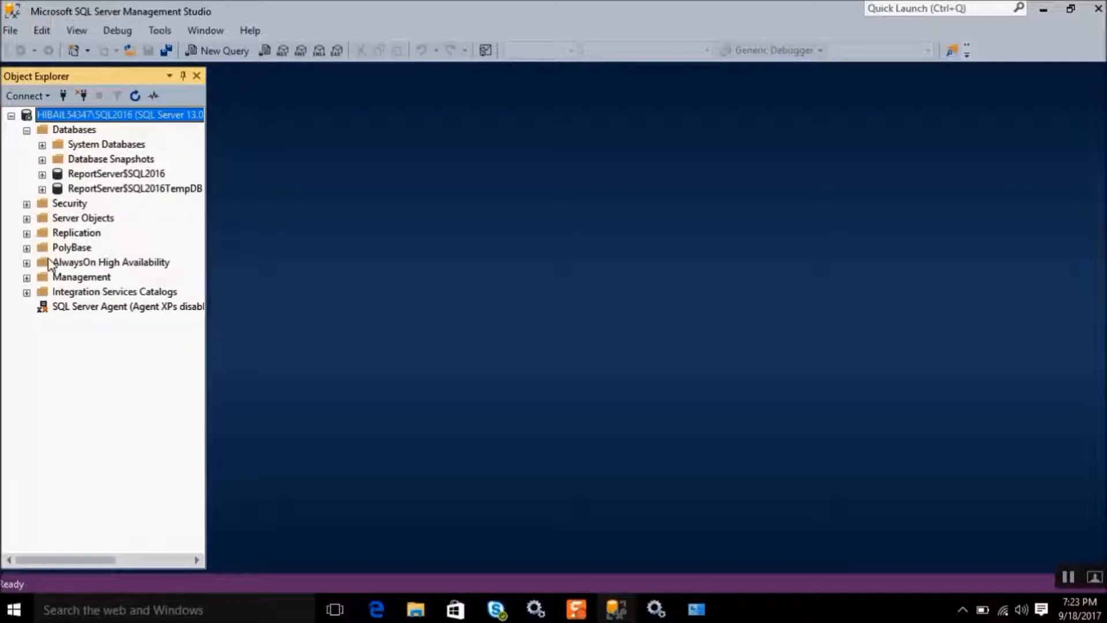
click(27, 131)
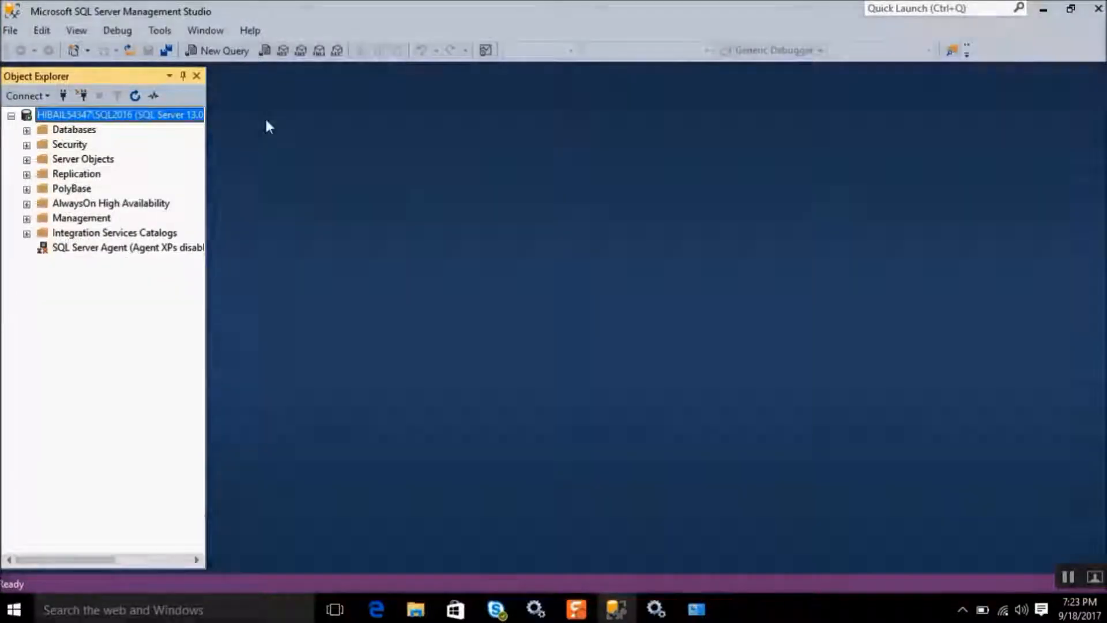